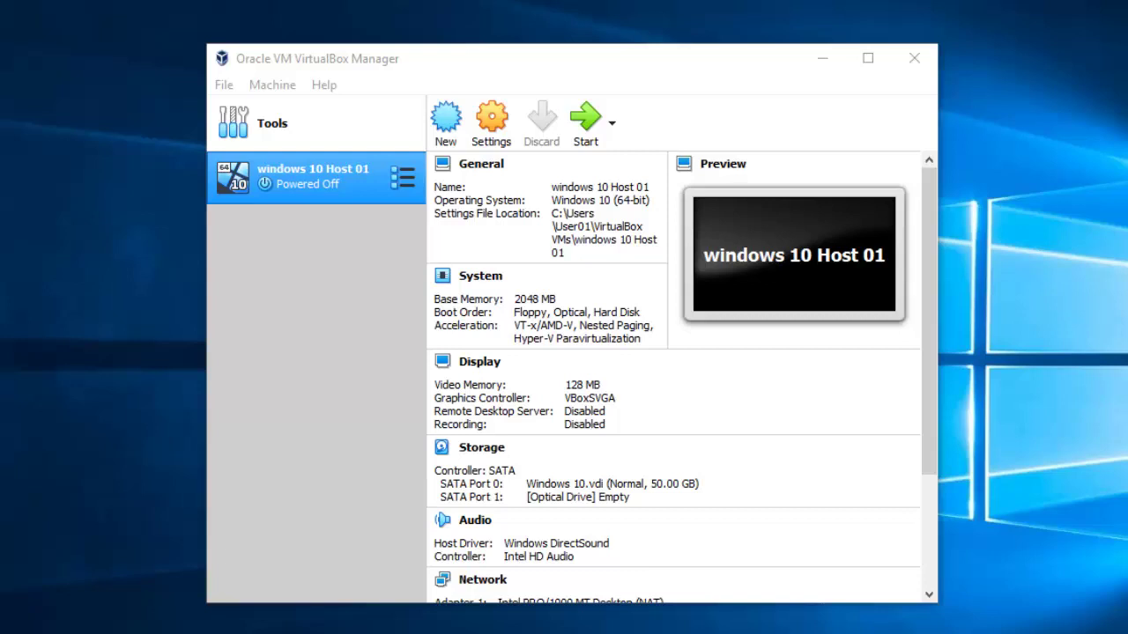
Open windows 10 Host 01's storage settings and start creating a new disk on the SATA controller.
left_click(357, 181)
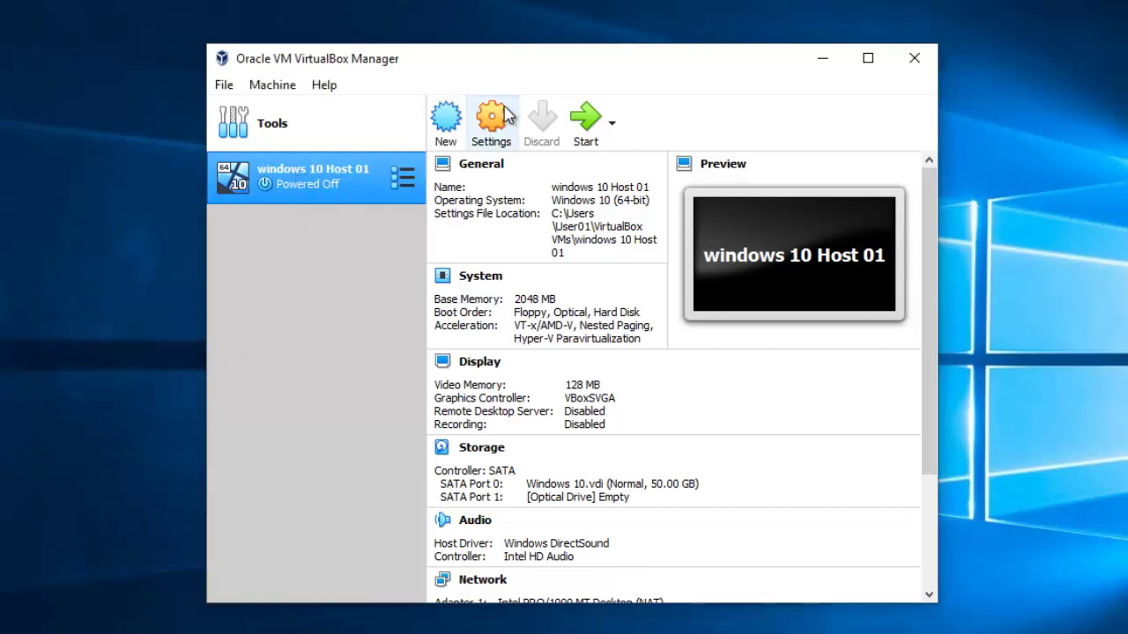
left_click(489, 130)
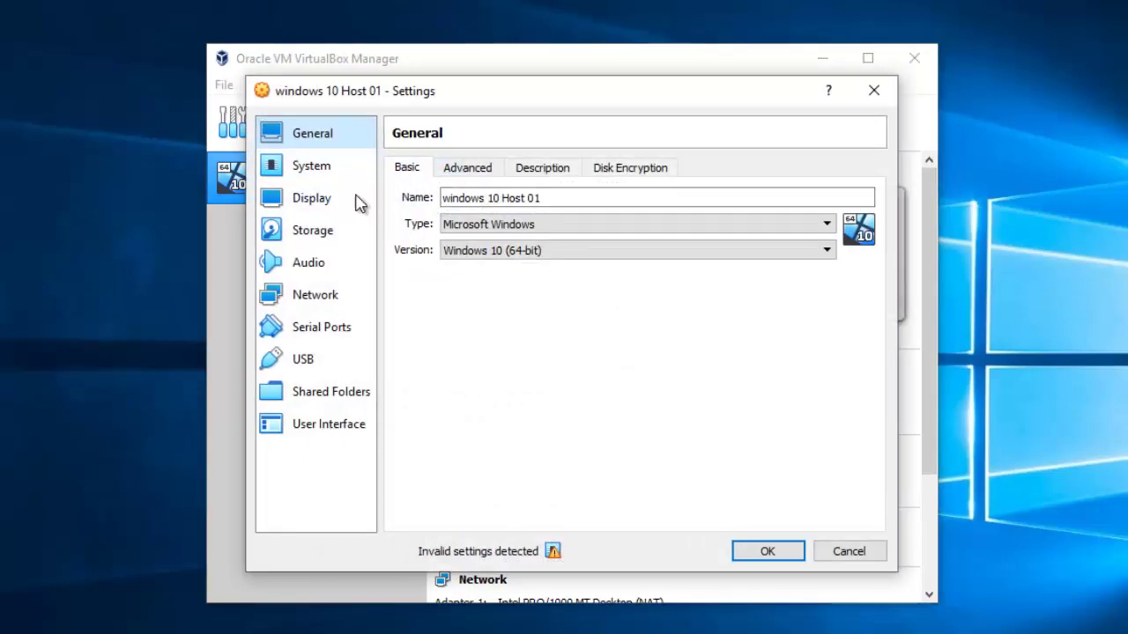
left_click(319, 231)
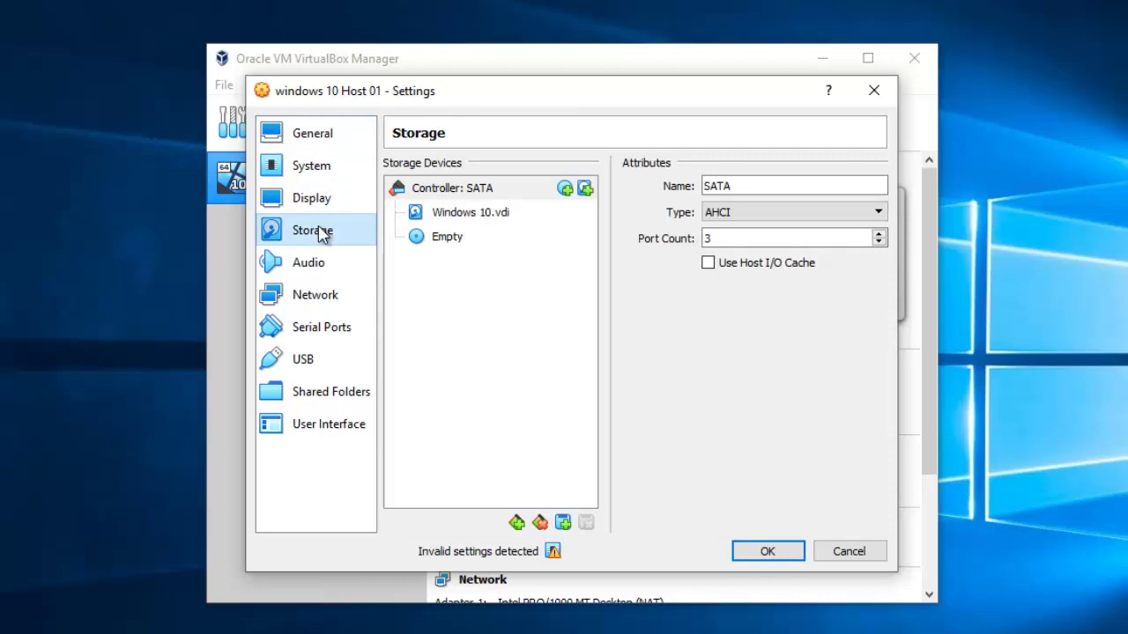
left_click(585, 190)
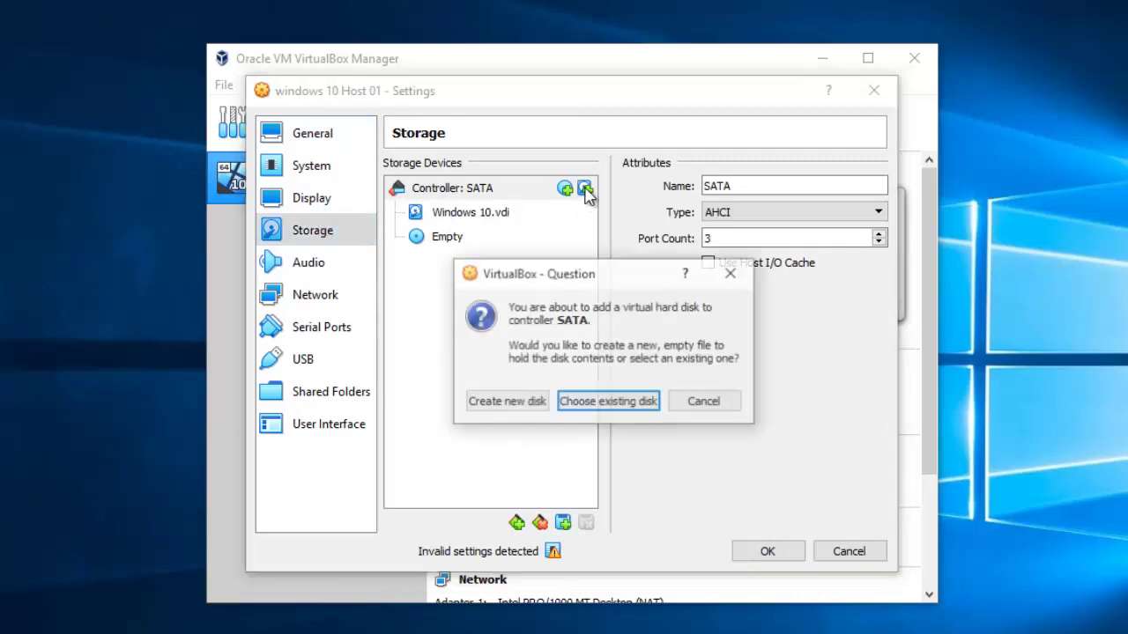
left_click(514, 402)
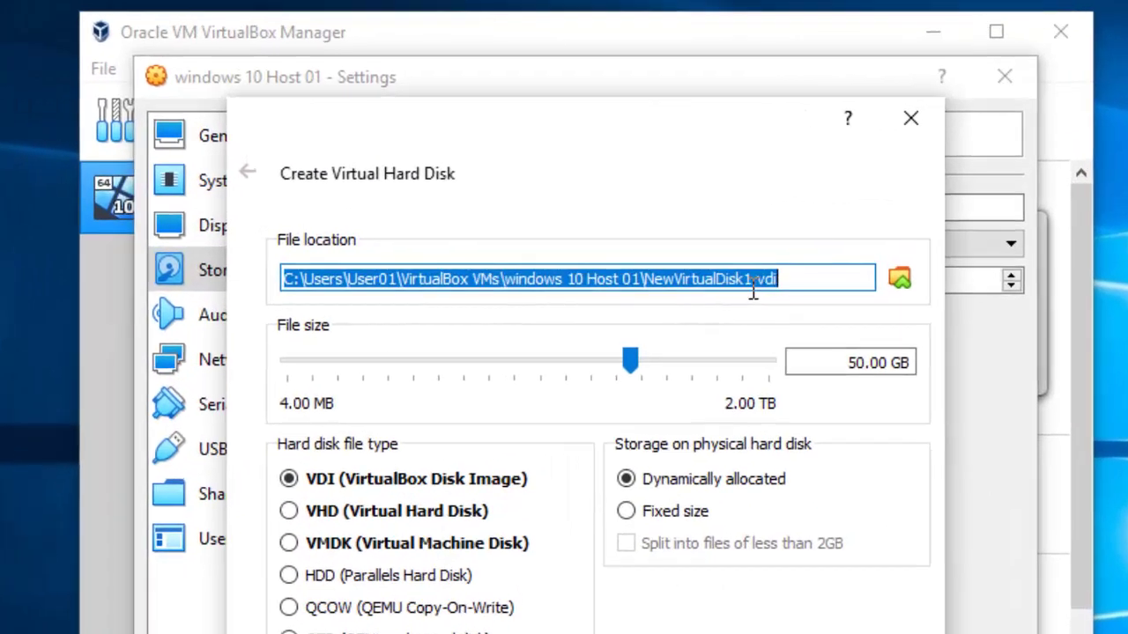
Name the new virtual disk SSDDrive.vdi and size it at 100 GB.
left_click(752, 280)
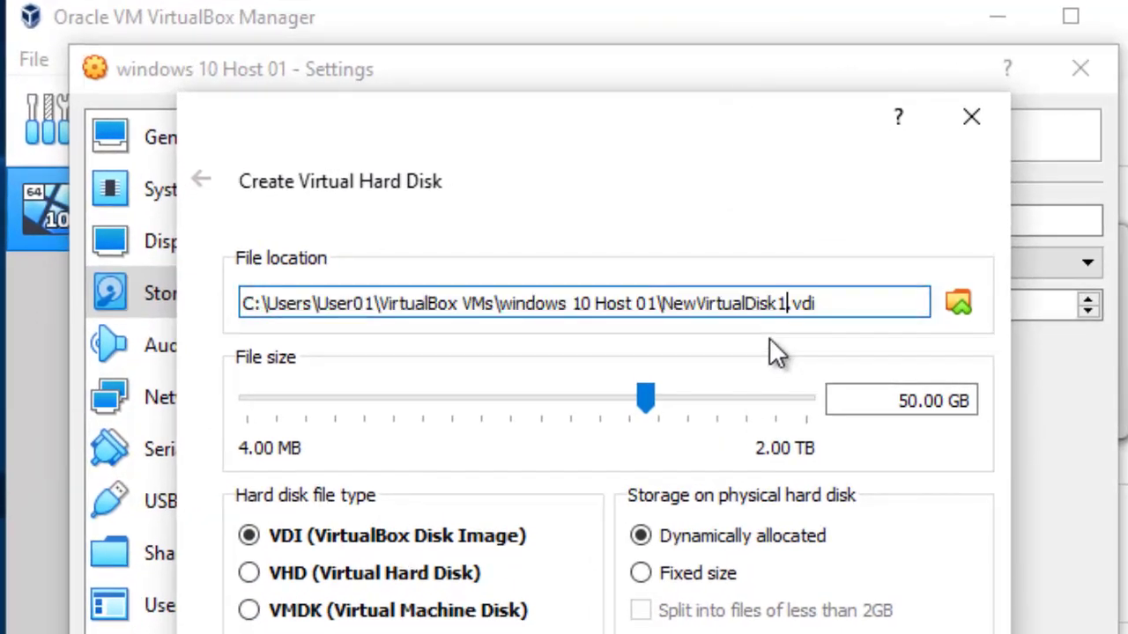
key("BackSpace")
key("BackSpace")
key("BackSpace")
key("BackSpace")
key("BackSpace")
key("BackSpace")
key("BackSpace")
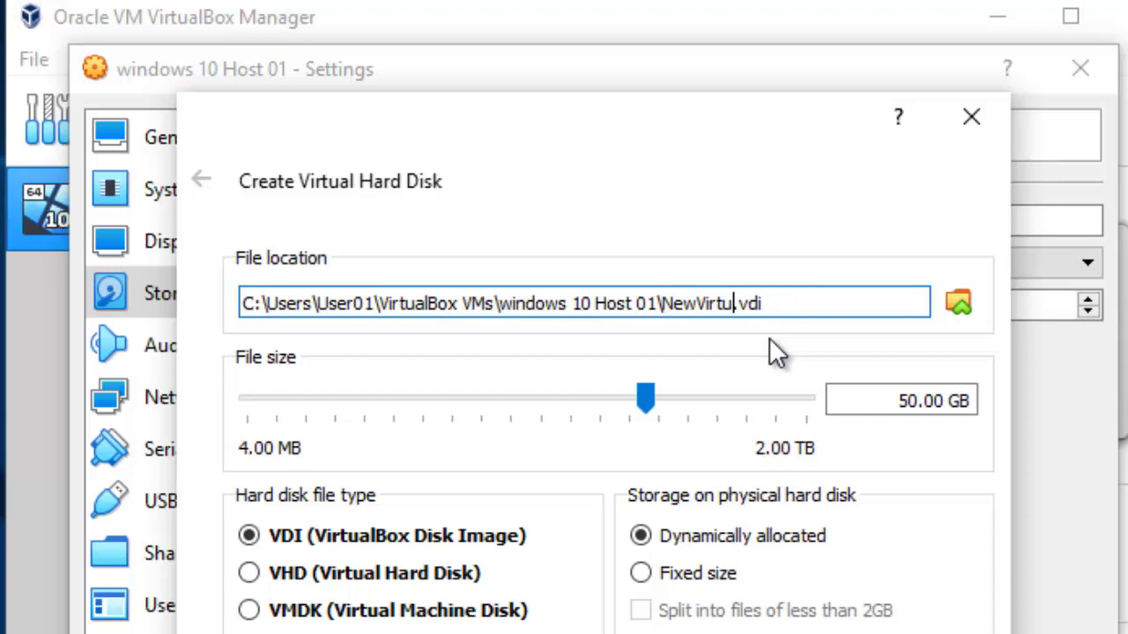
key("BackSpace")
key("BackSpace")
key("BackSpace")
key("BackSpace")
key("BackSpace")
key("BackSpace")
key("BackSpace")
key("BackSpace")
type("SSD")
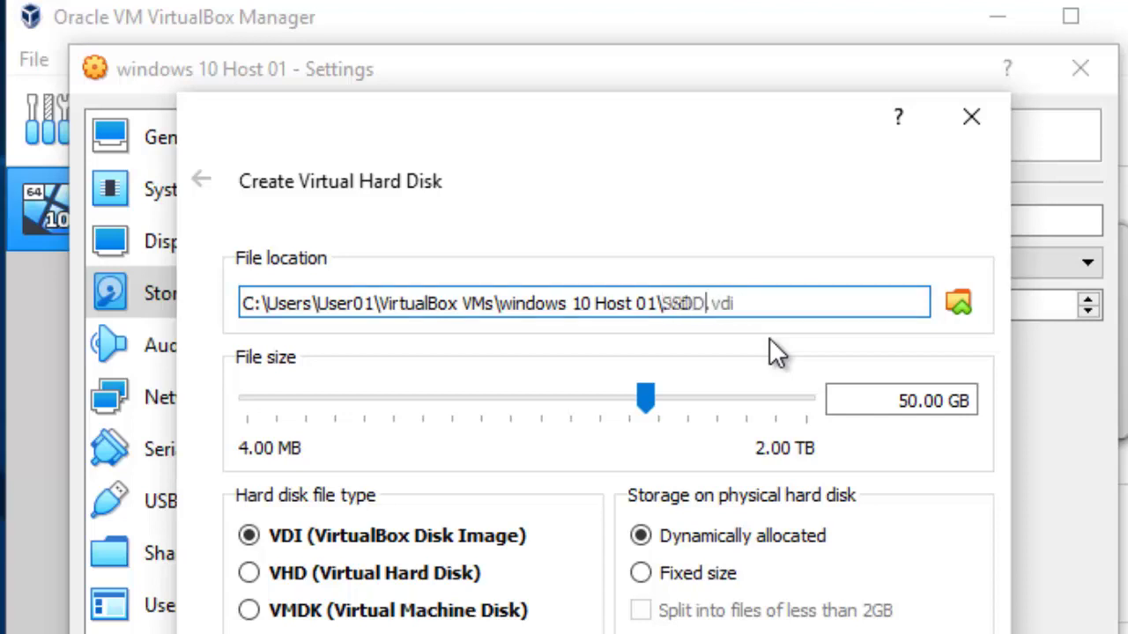
type("Drive")
left_click(915, 405)
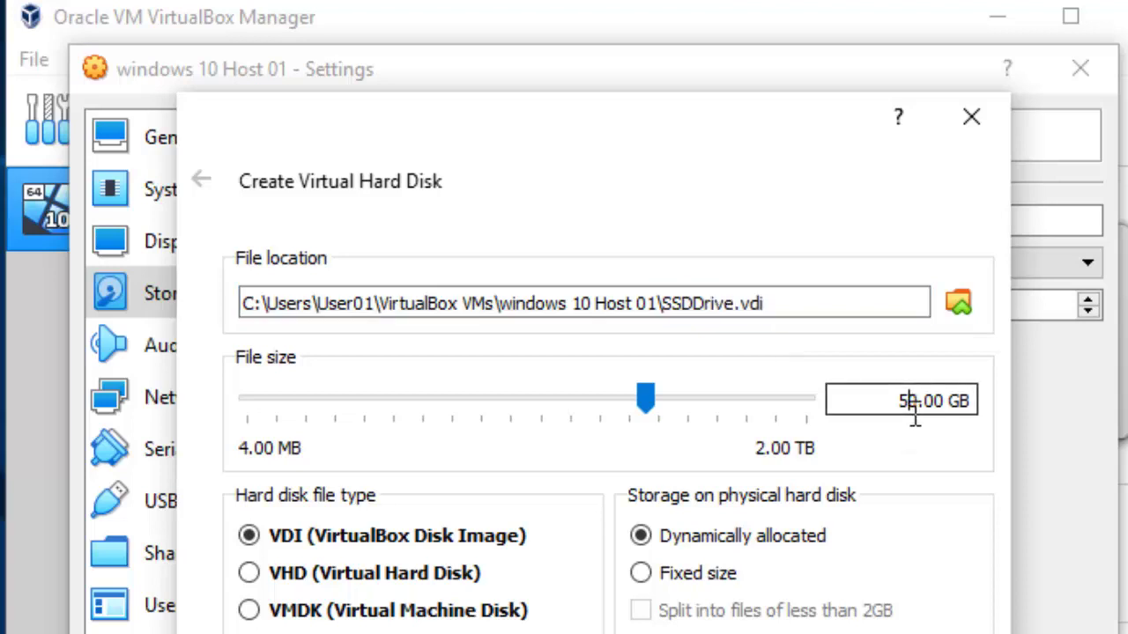
key("BackSpace")
type("1")
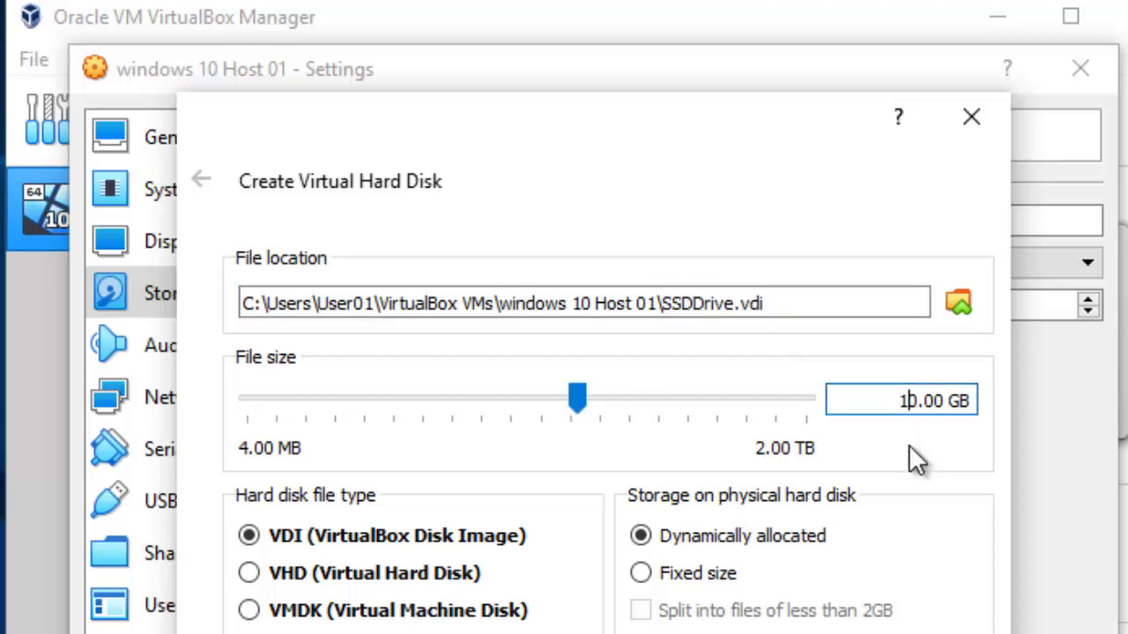
type("0")
key("Return")
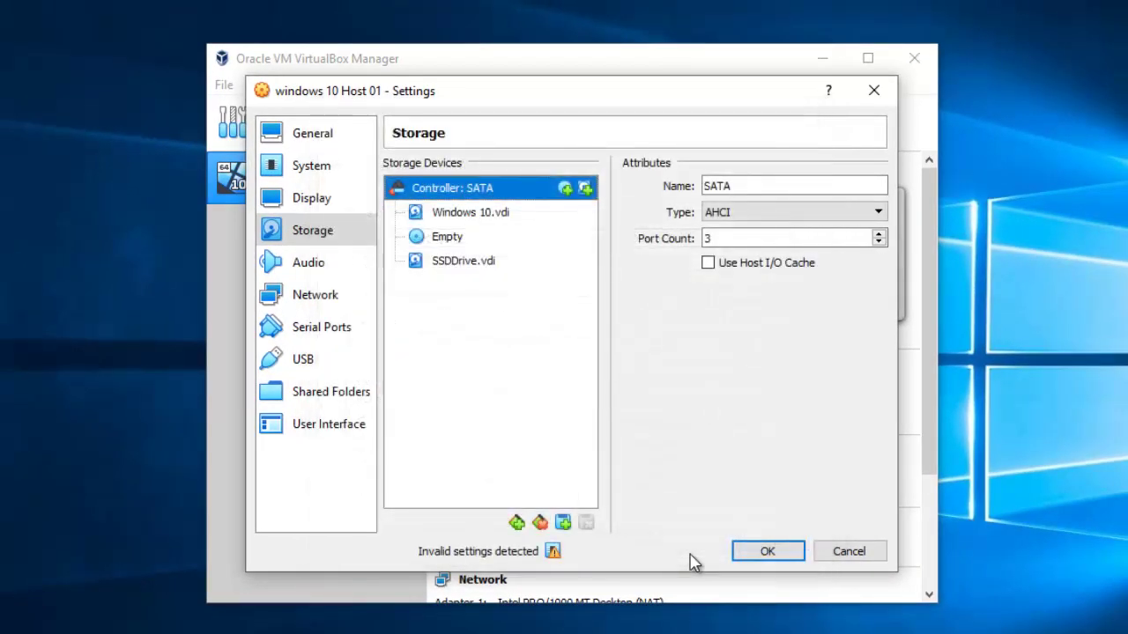
Save the storage settings so the Windows 10 guest desktop comes up.
left_click(790, 559)
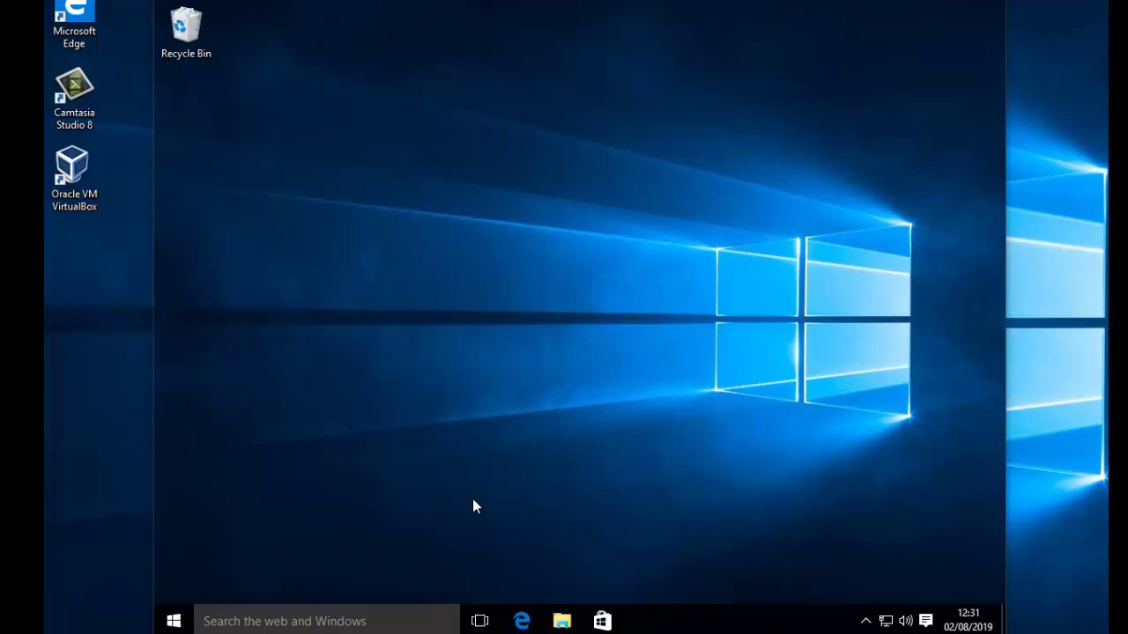
In Edge, go to macrium.com and download the Home Edition 30-day trial, skipping the email.
left_click(522, 621)
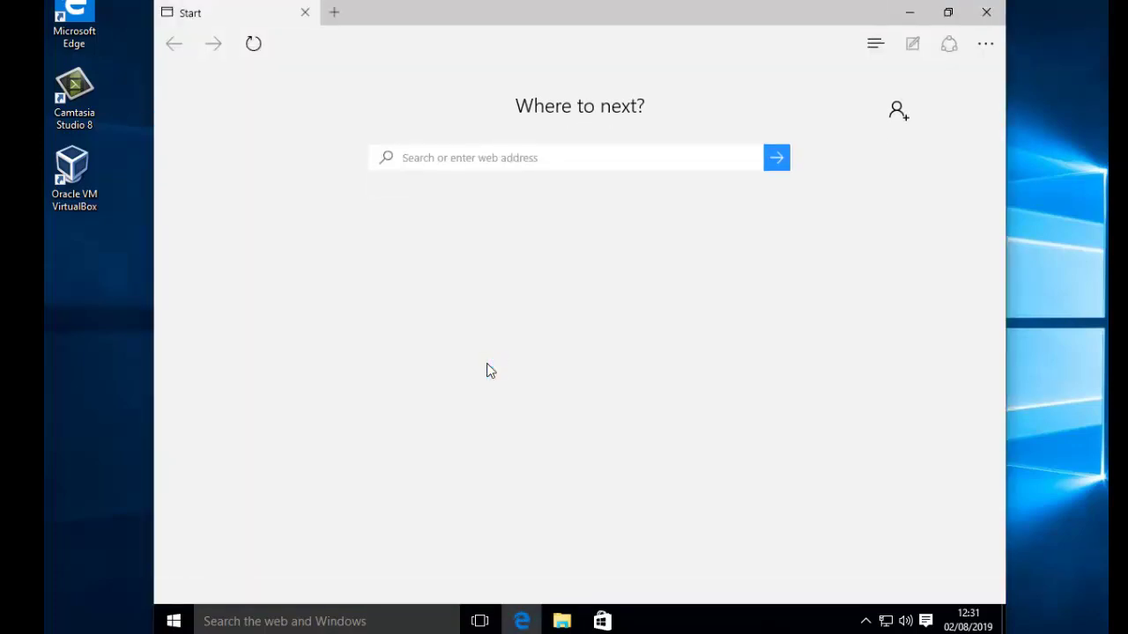
type("macrium.com/")
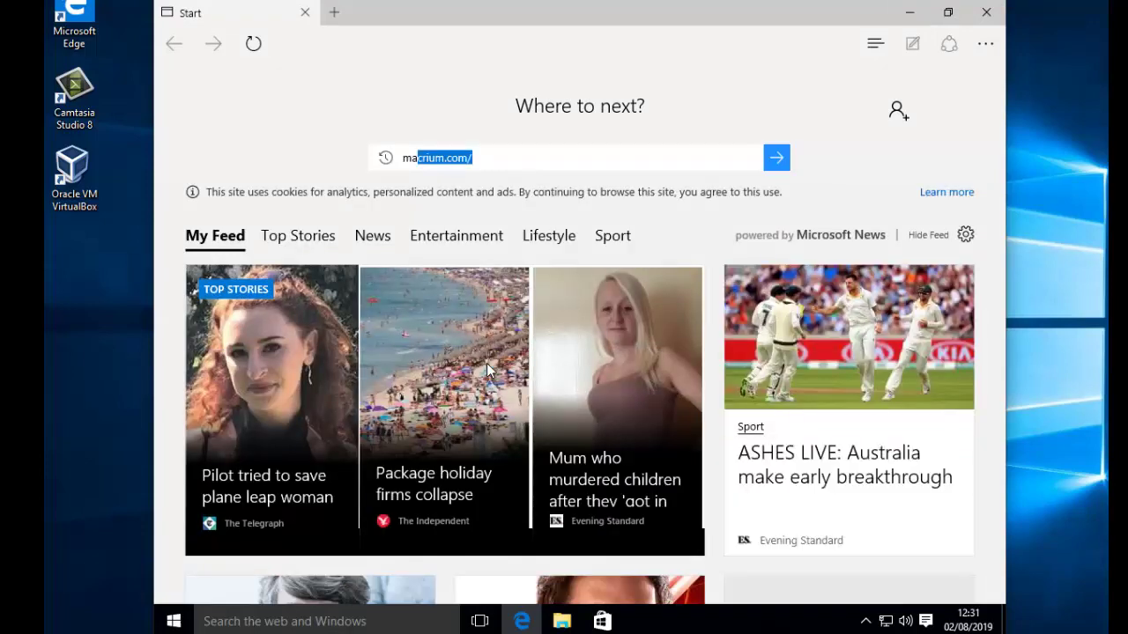
key("Return")
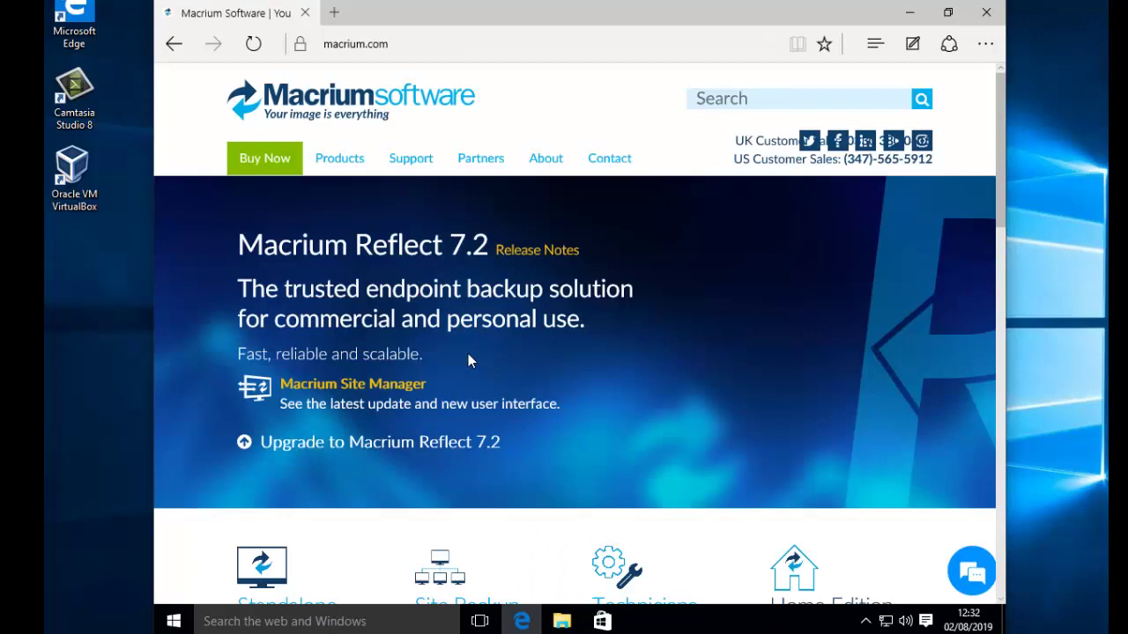
scroll(468, 360, "down", 3)
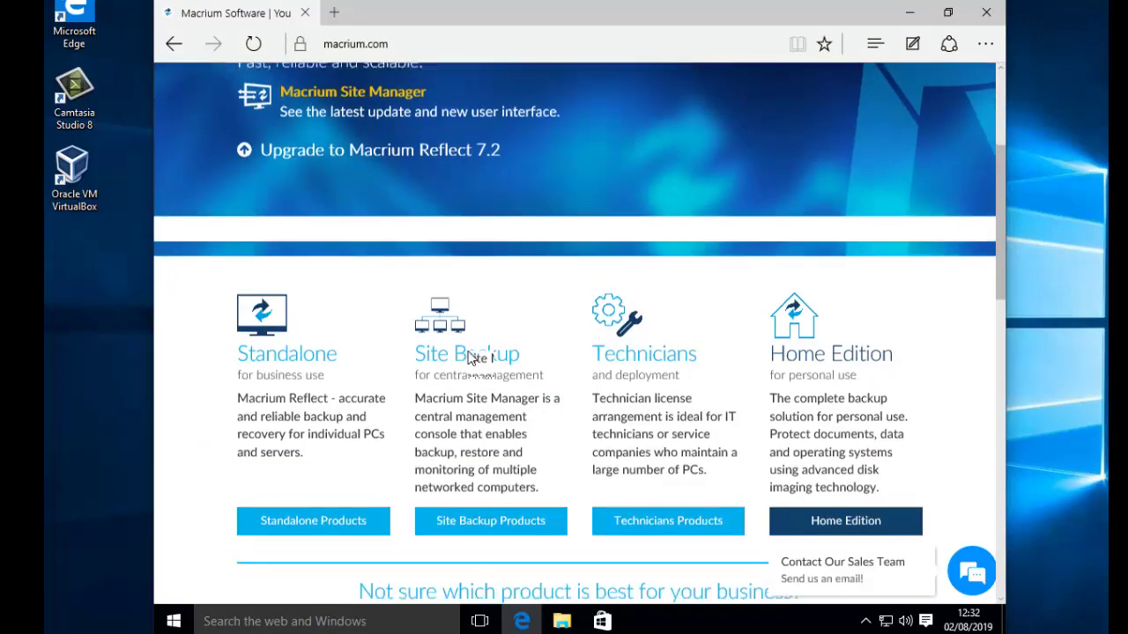
scroll(468, 357, "down", 3)
left_click(827, 367)
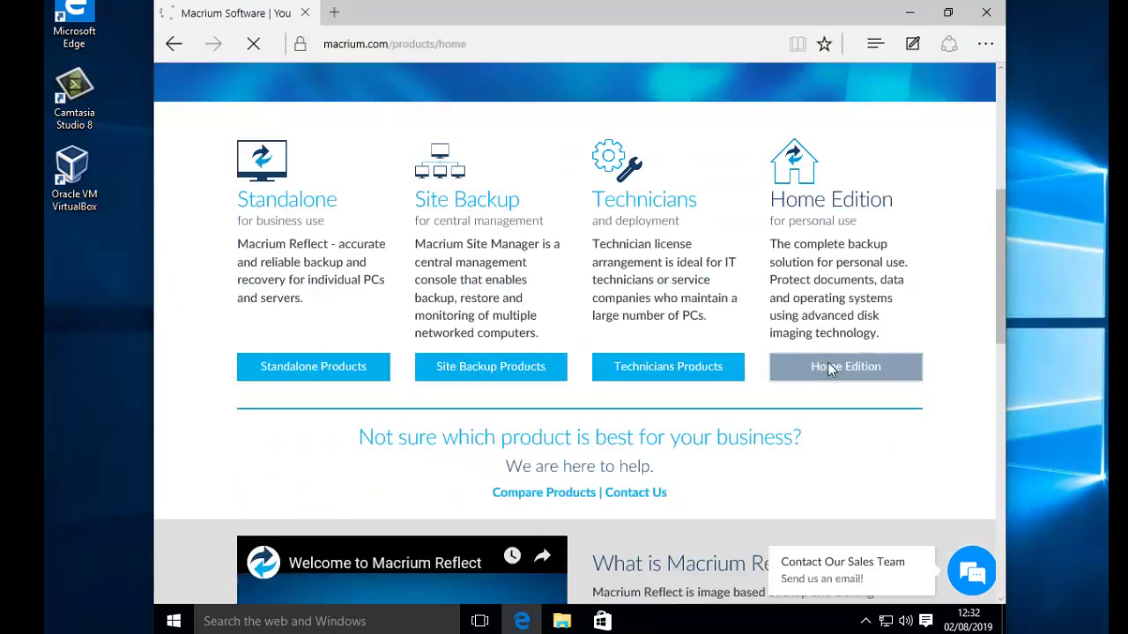
scroll(815, 362, "down", 1)
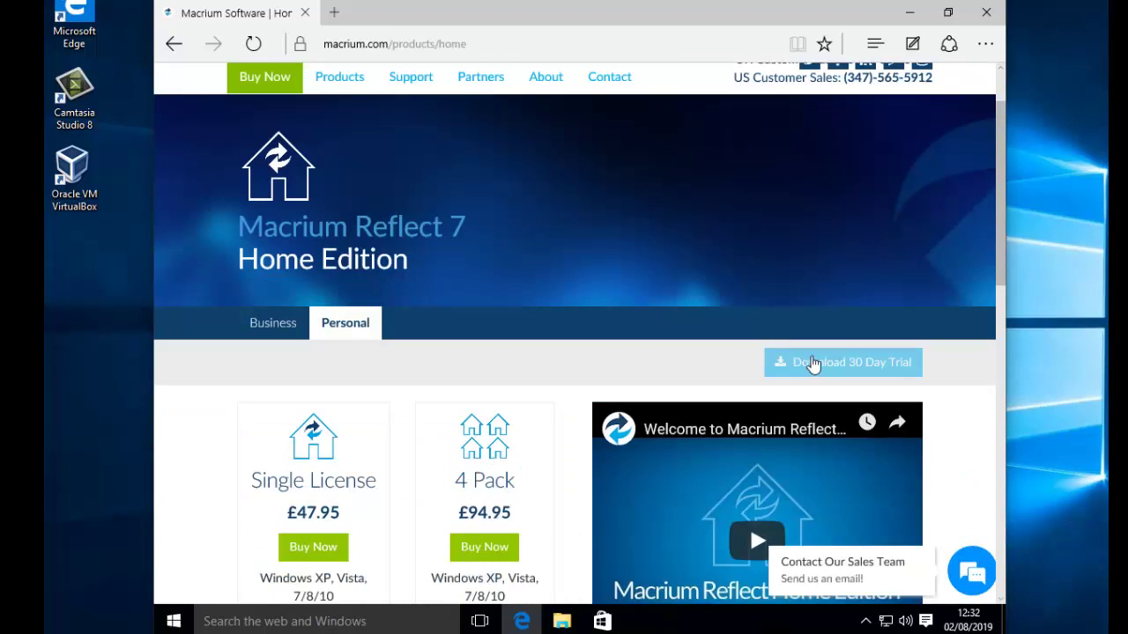
left_click(812, 362)
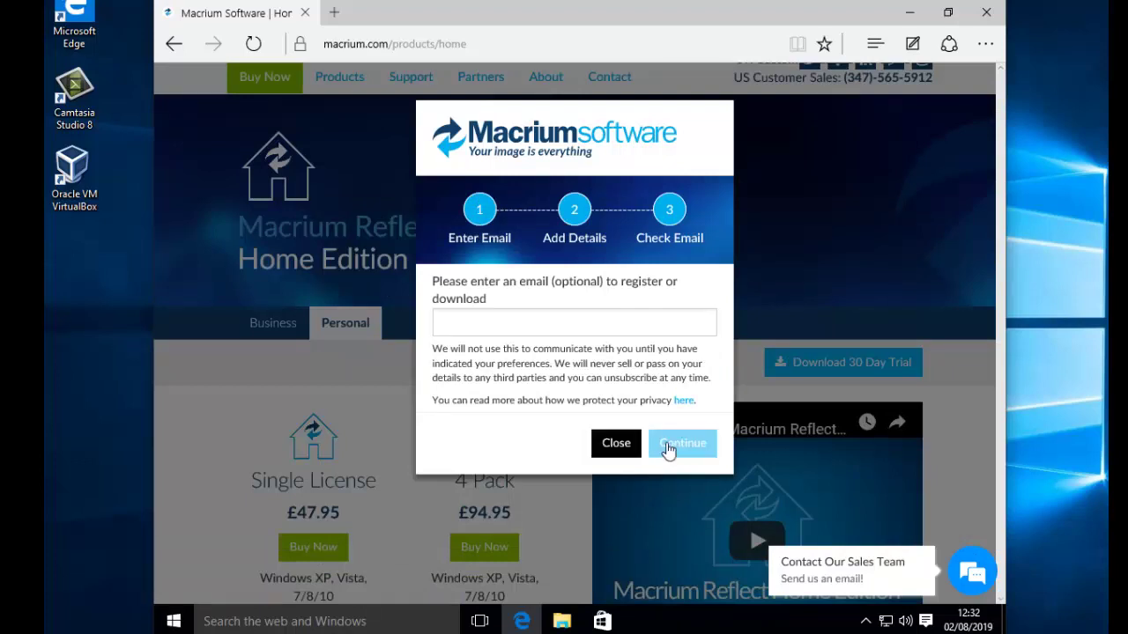
left_click(668, 447)
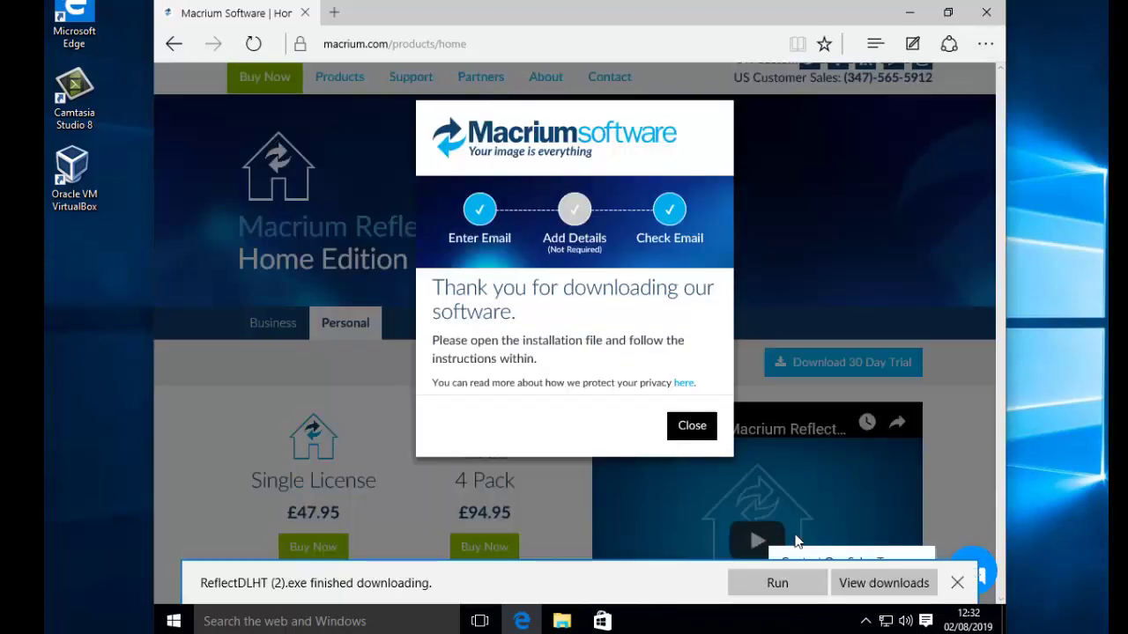
Run ReflectDLHT (2).exe and install Reflect 7 Home Edition with default options, unregistered.
left_click(786, 582)
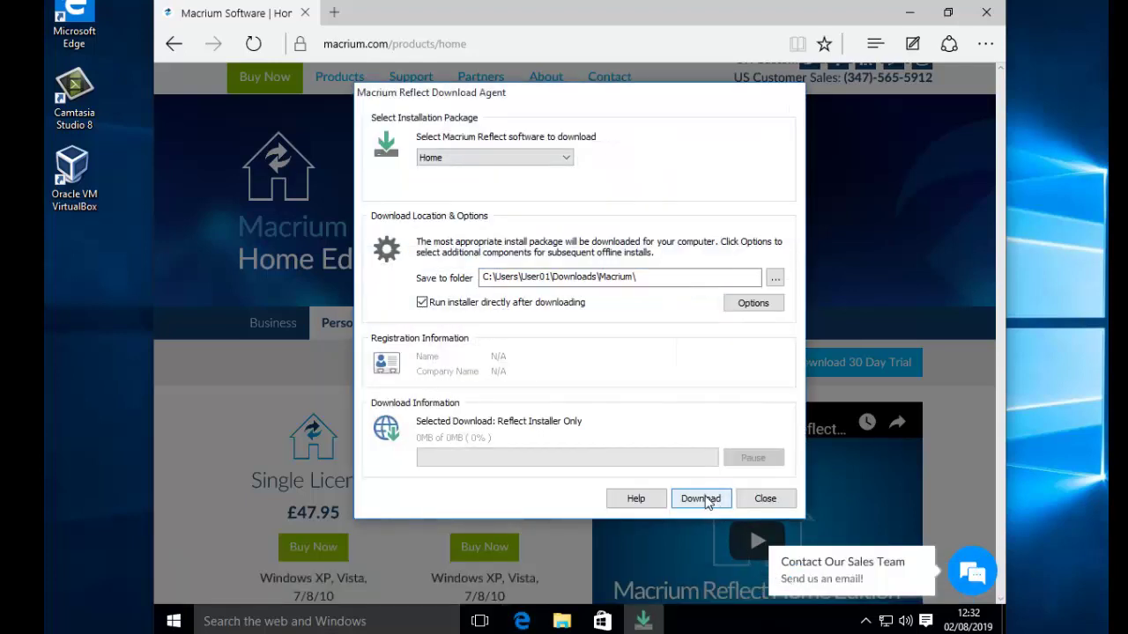
left_click(701, 498)
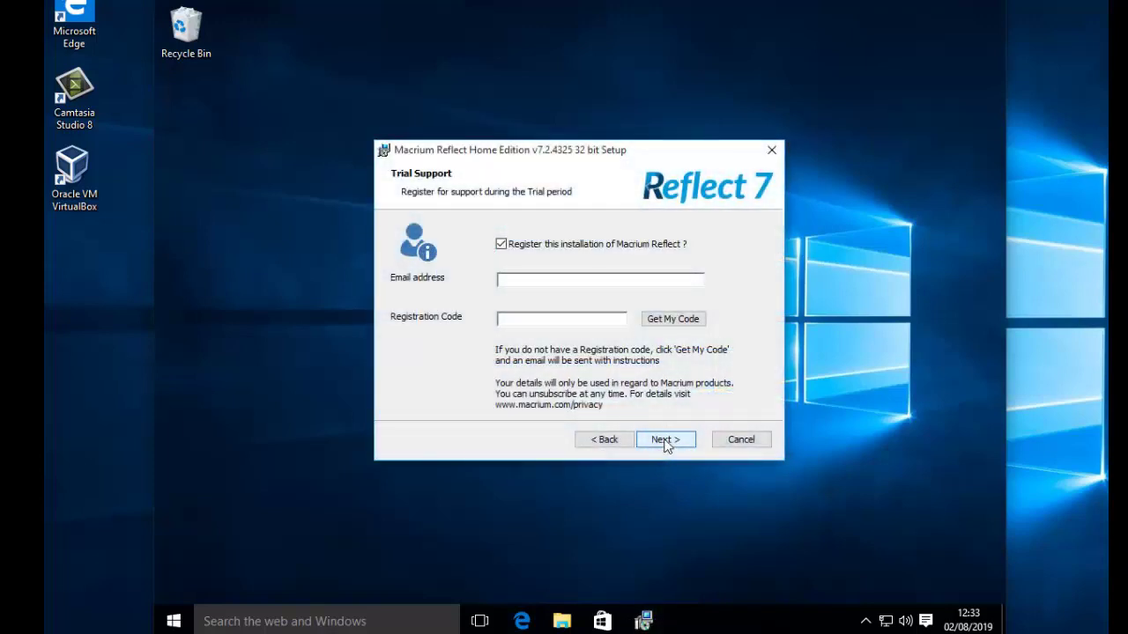
left_click(501, 245)
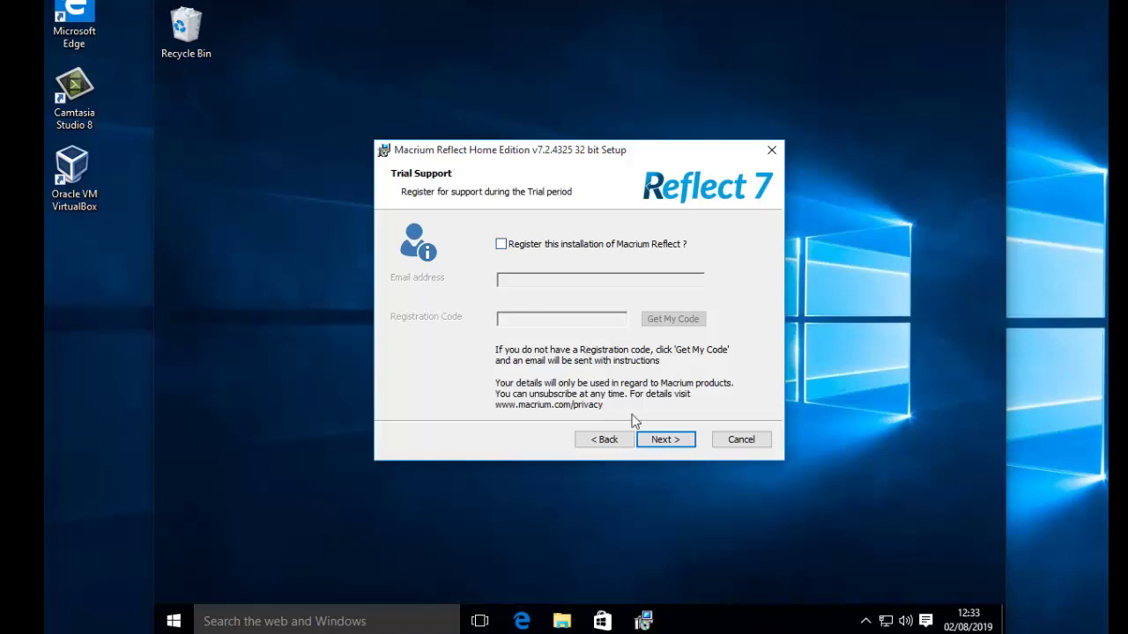
left_click(664, 439)
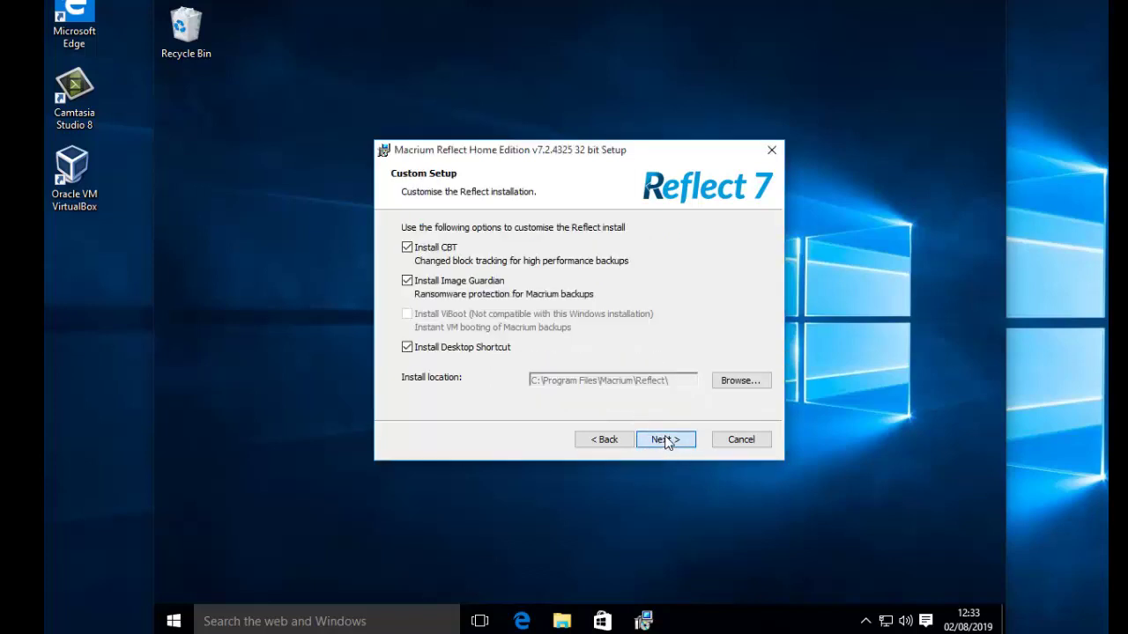
left_click(666, 439)
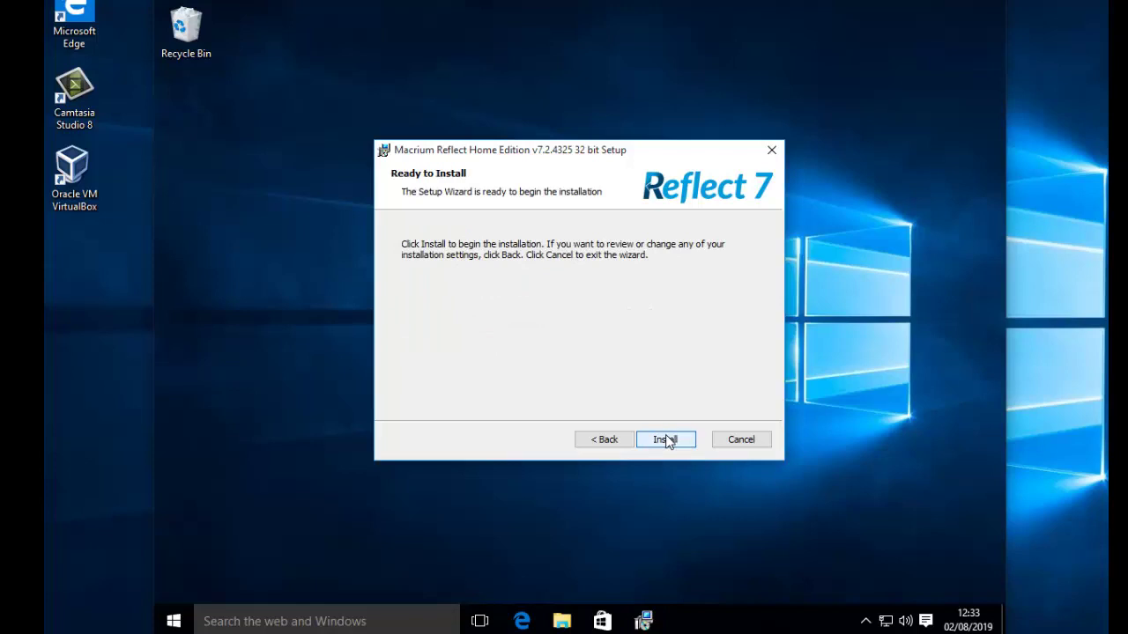
left_click(665, 440)
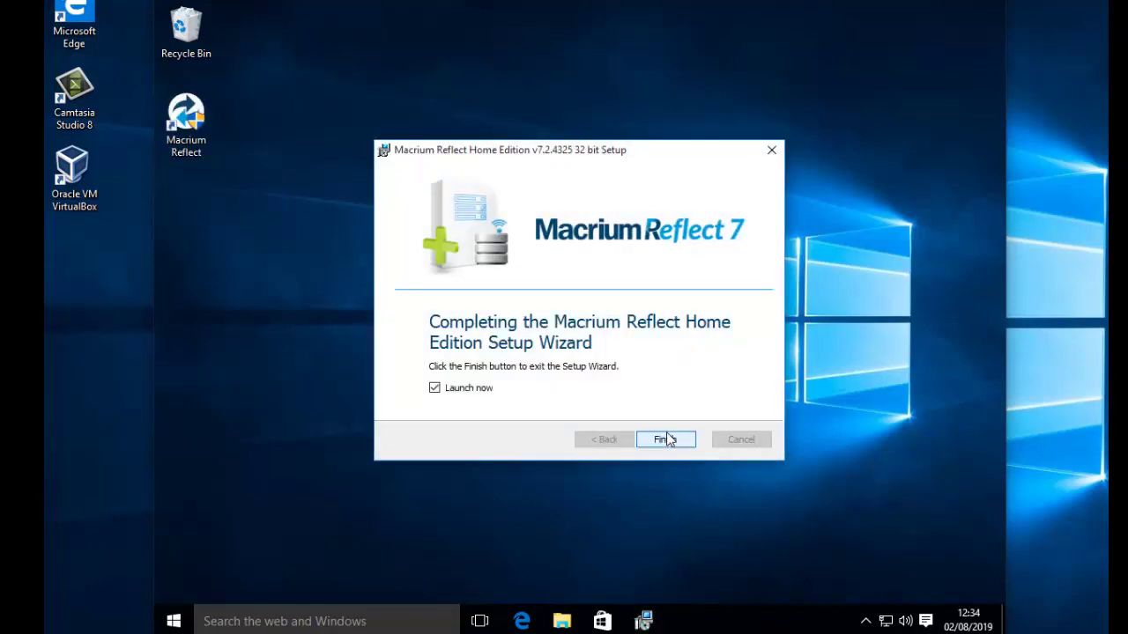
left_click(666, 440)
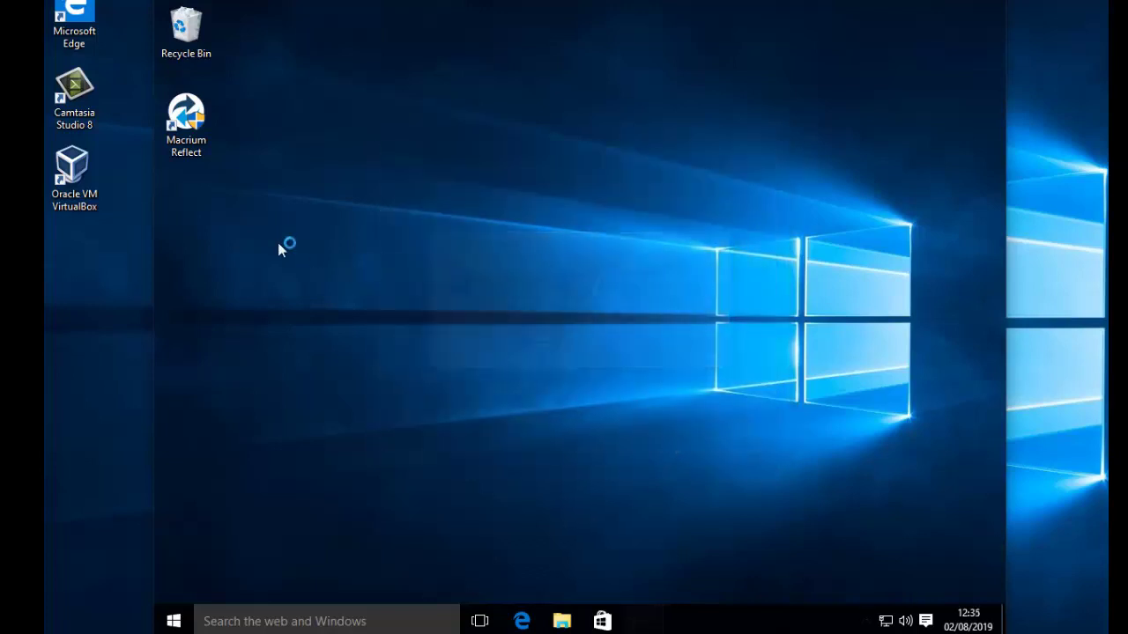
Launch Macrium Reflect from its desktop shortcut with administrator permission.
left_click(191, 126)
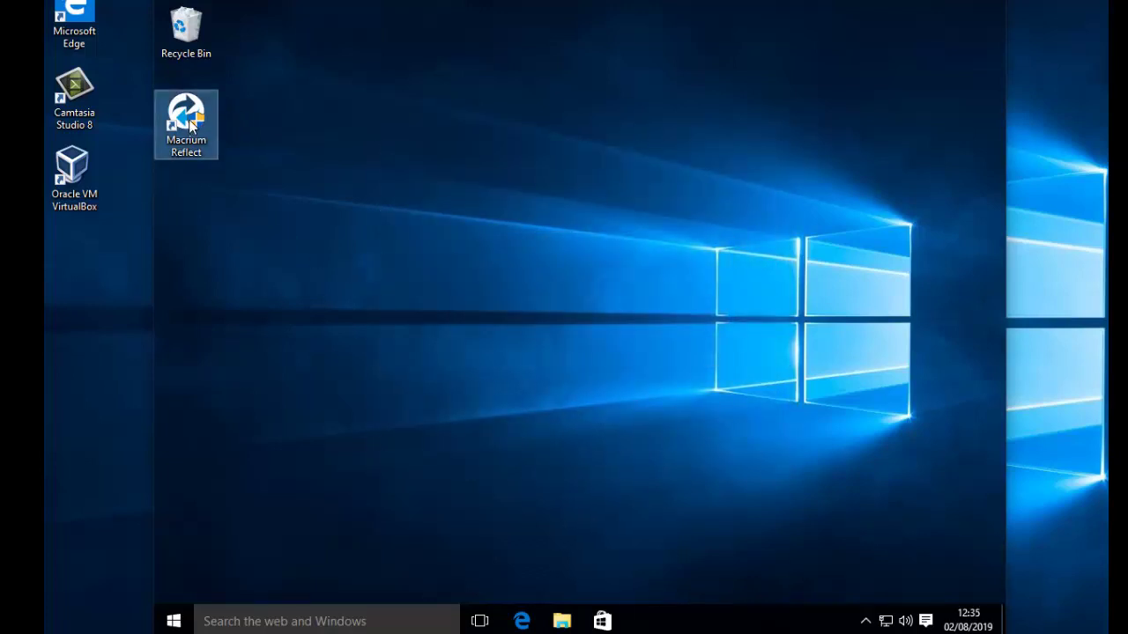
double_click(190, 126)
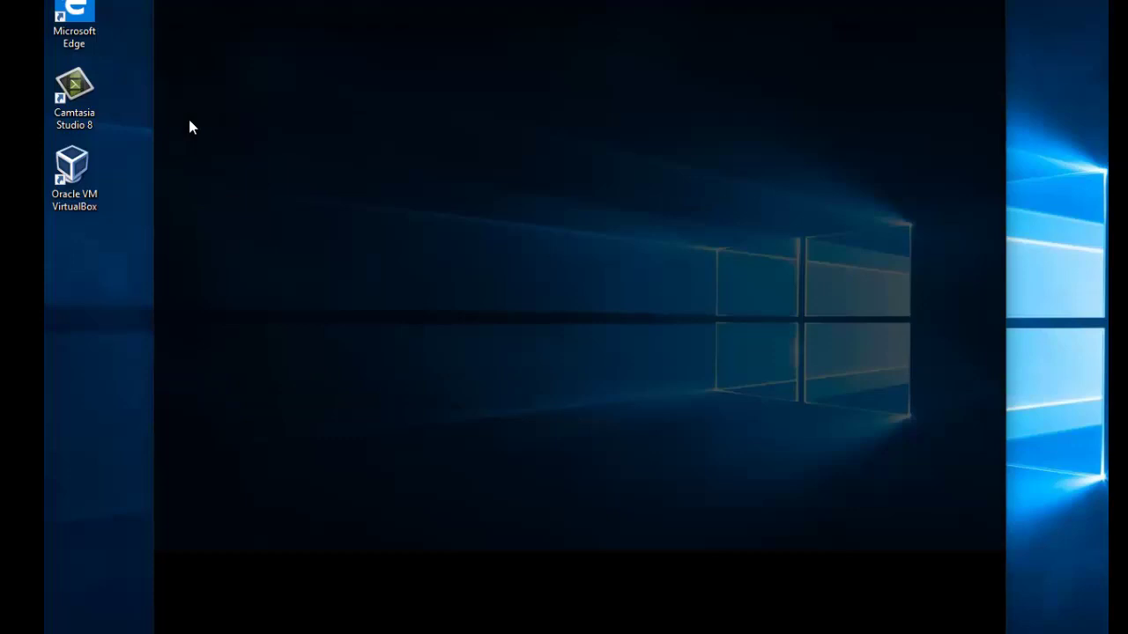
left_click(677, 343)
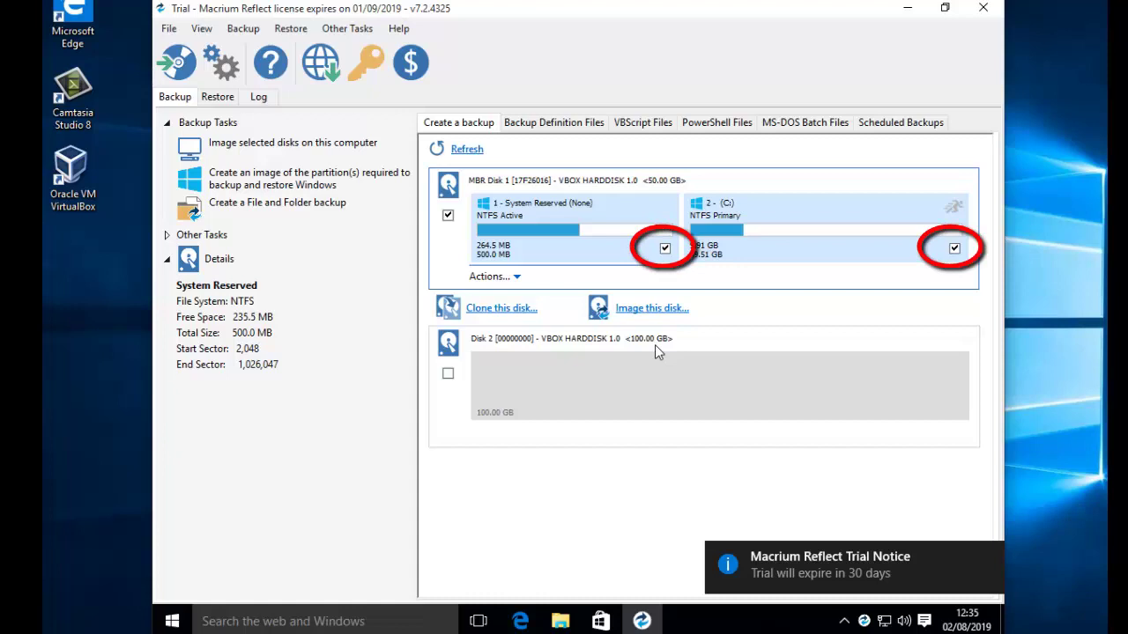
Clone the 50 GB system disk onto the empty 100 GB Disk 2 and run it now.
left_click(498, 310)
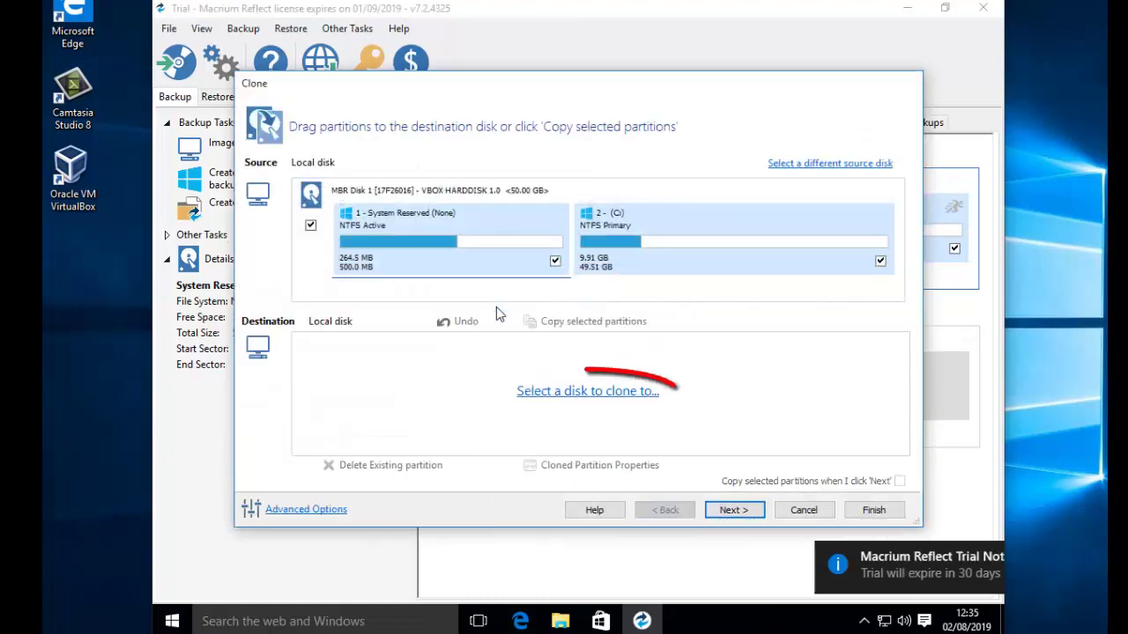
left_click(607, 393)
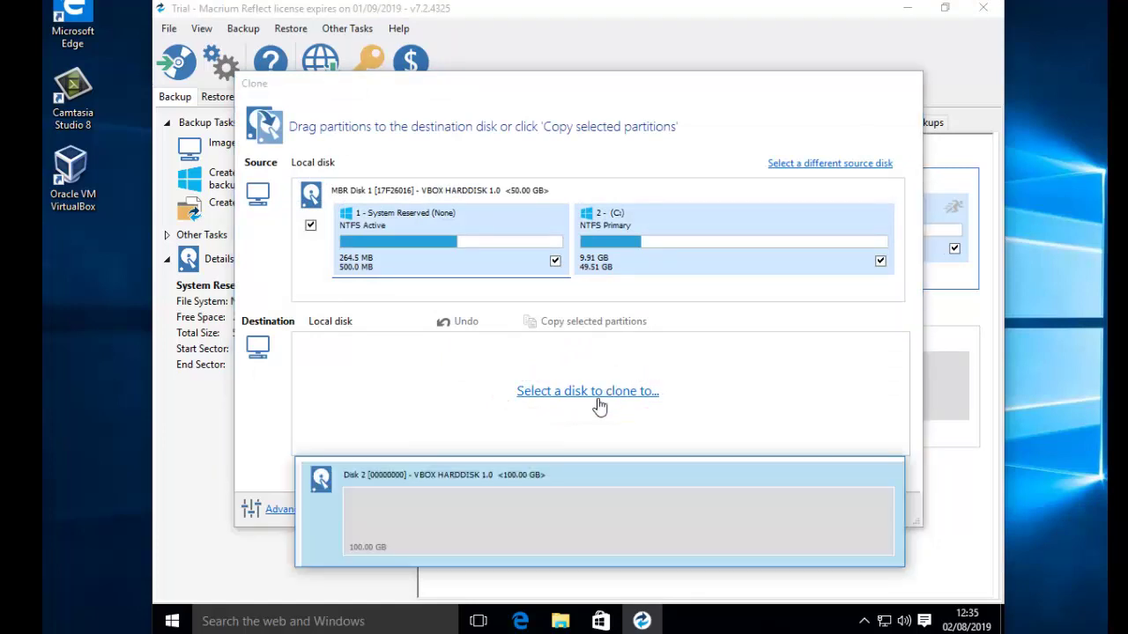
left_click(578, 532)
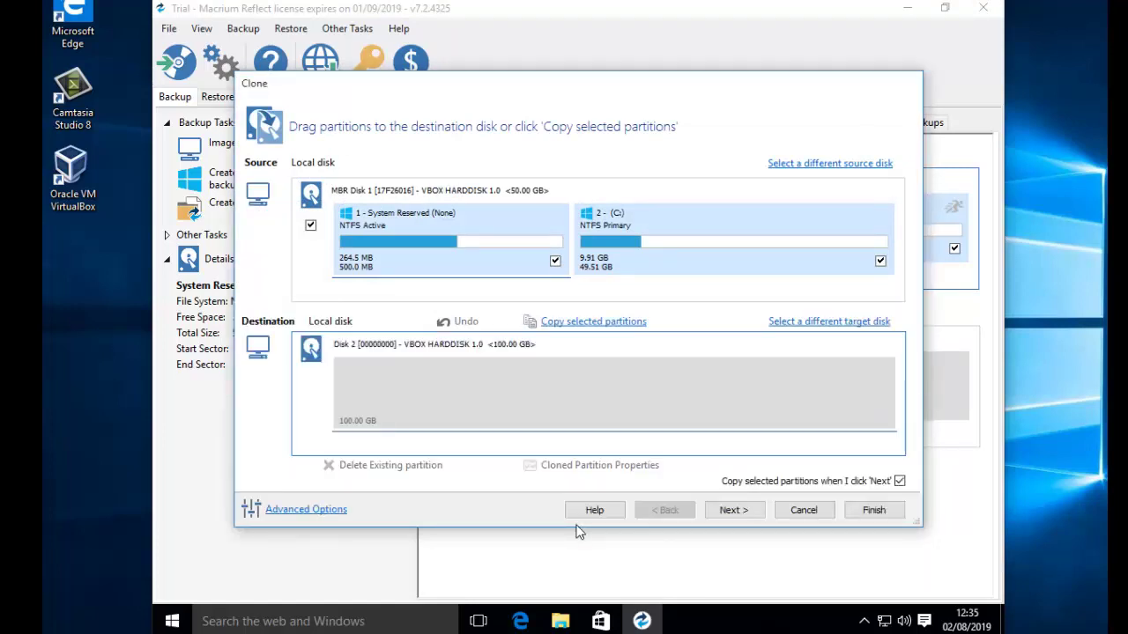
left_click(741, 511)
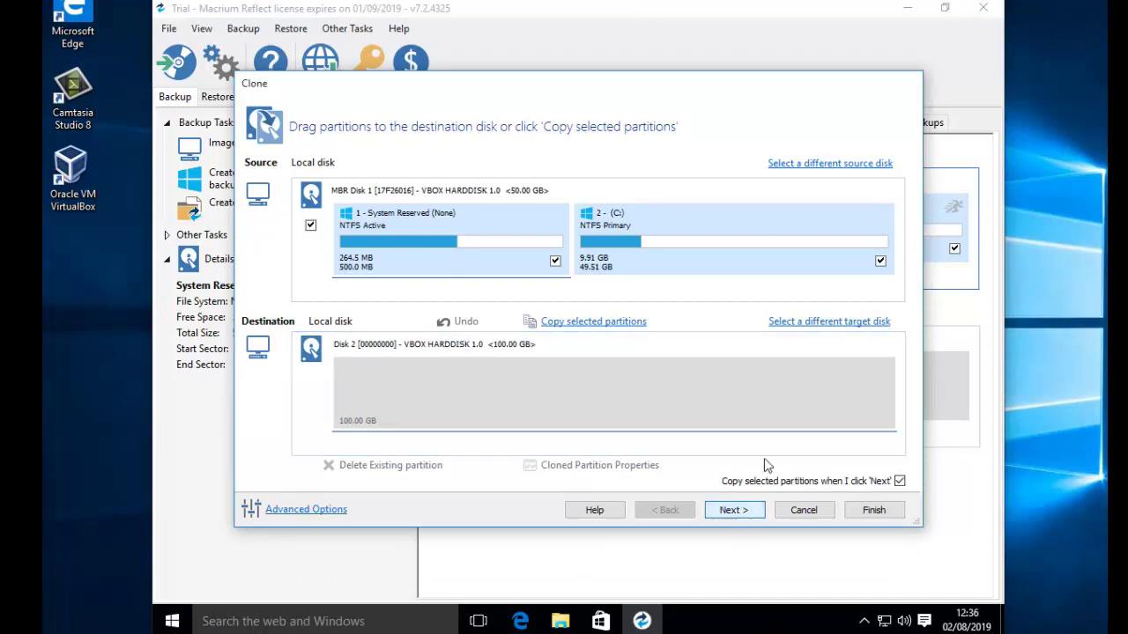
left_click(874, 511)
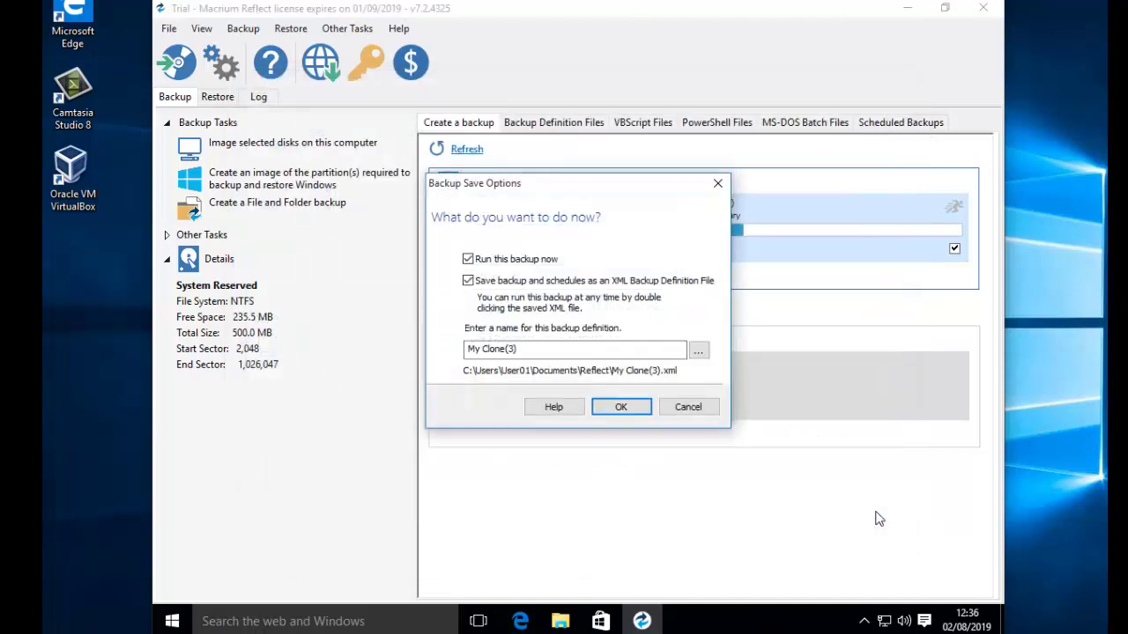
left_click(622, 407)
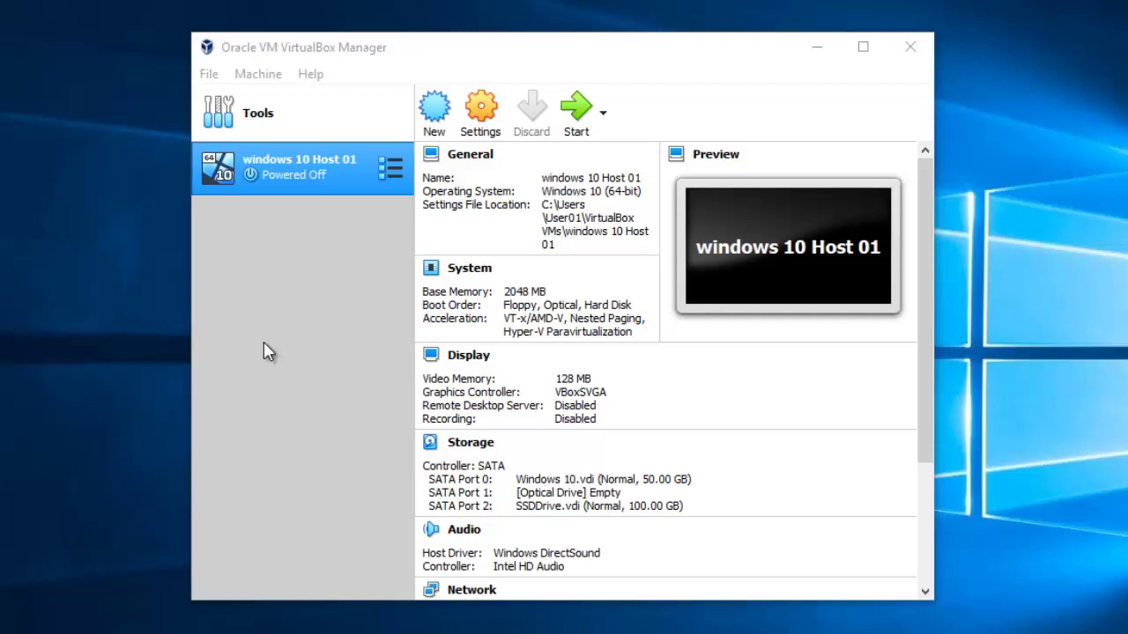
Show windows 10 Host 01's Storage settings with Windows 10.vdi selected under Controller: SATA.
left_click(321, 192)
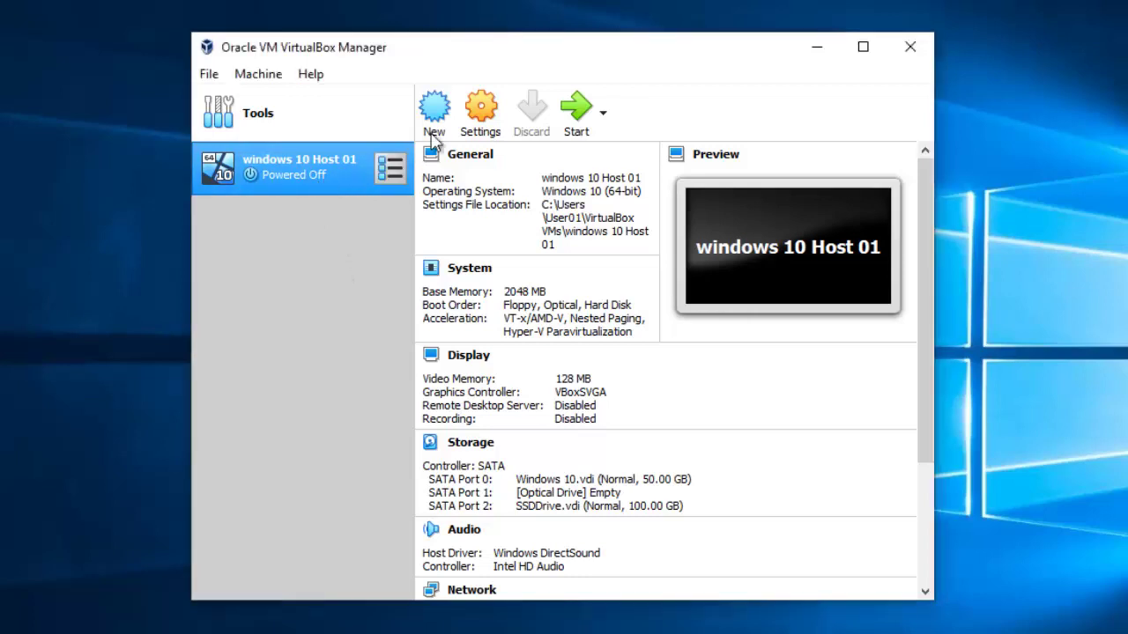
left_click(480, 109)
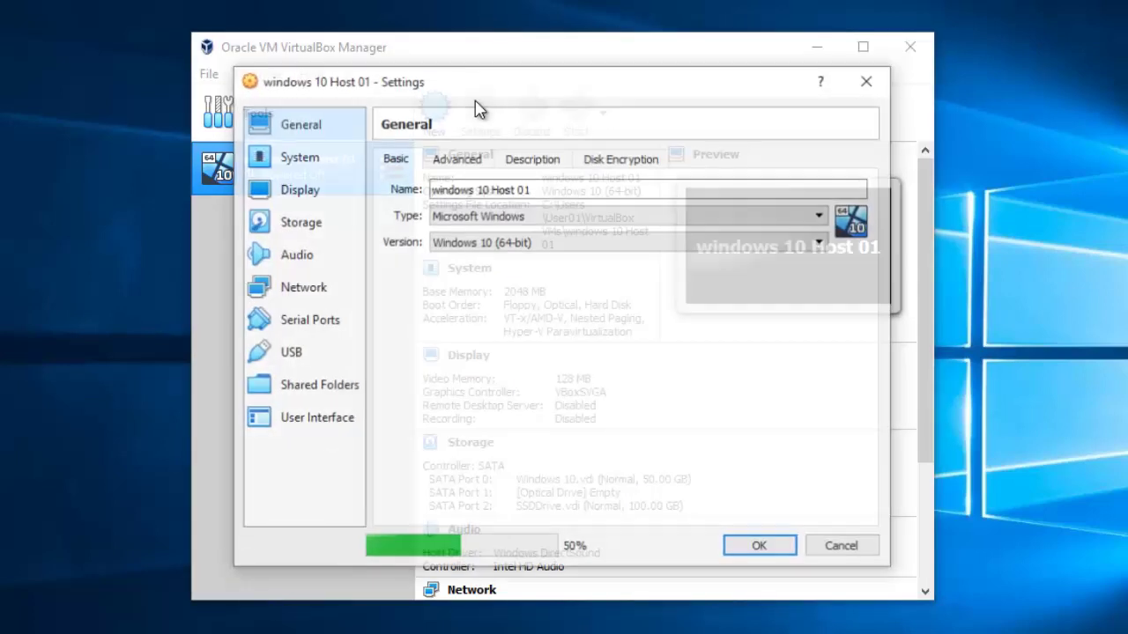
left_click(318, 225)
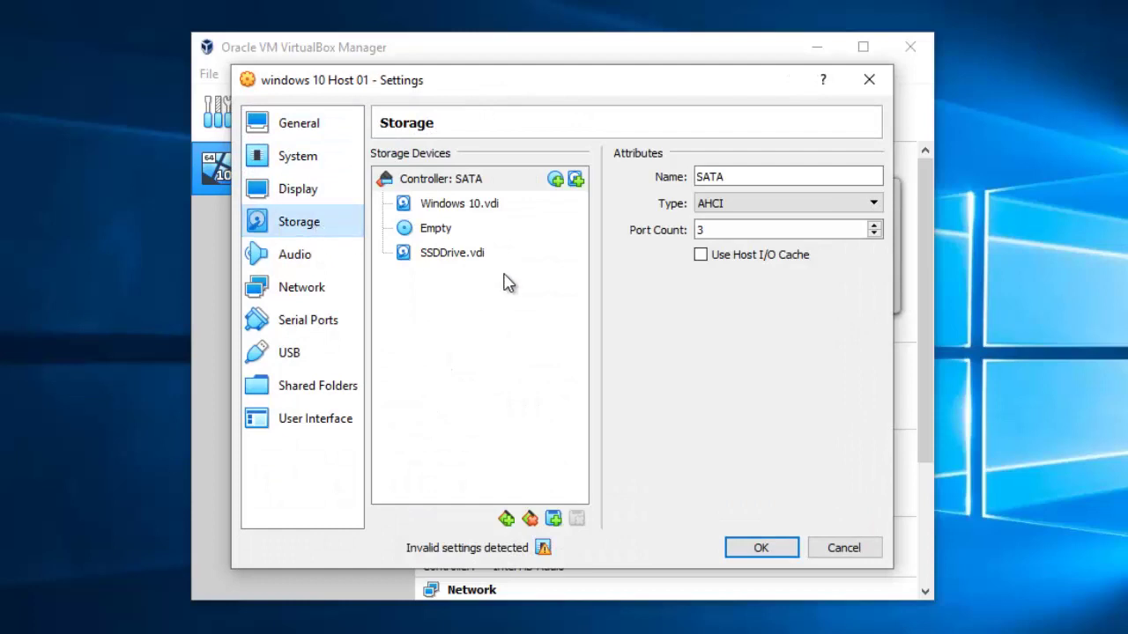
left_click(496, 208)
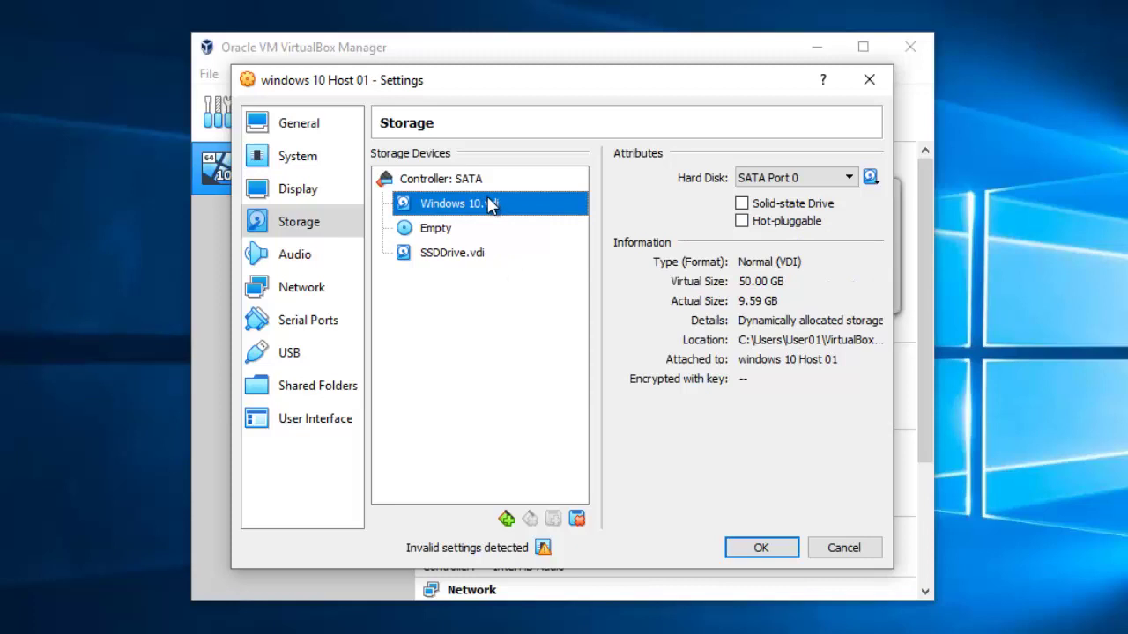
Remove the Windows 10.vdi attachment and move SSDDrive.vdi to SATA Port 0.
right_click(490, 203)
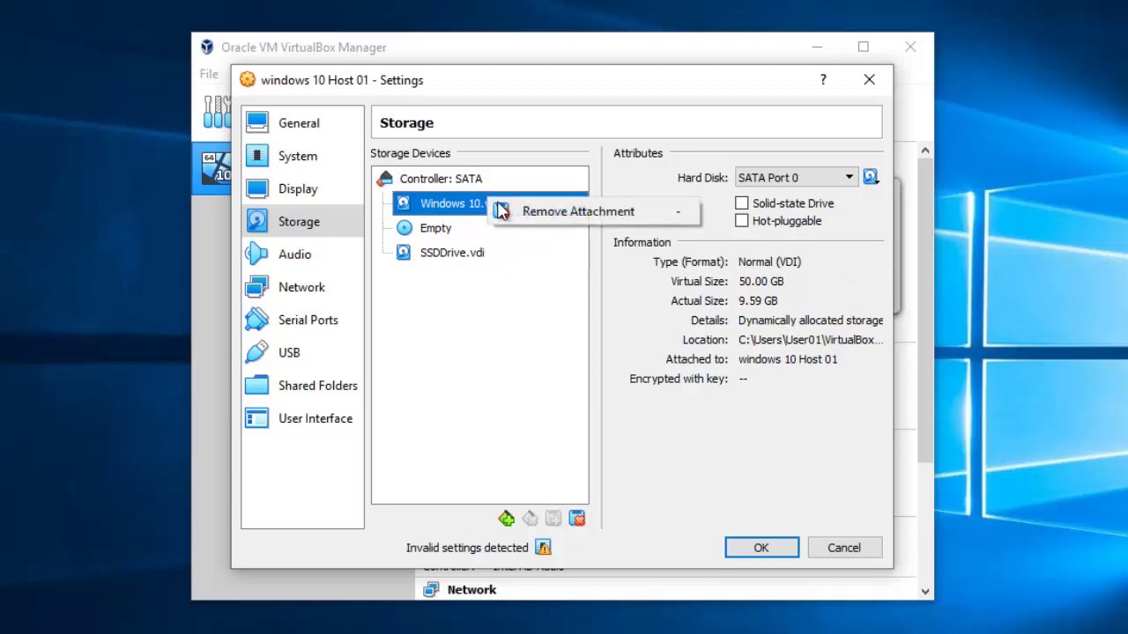
left_click(565, 221)
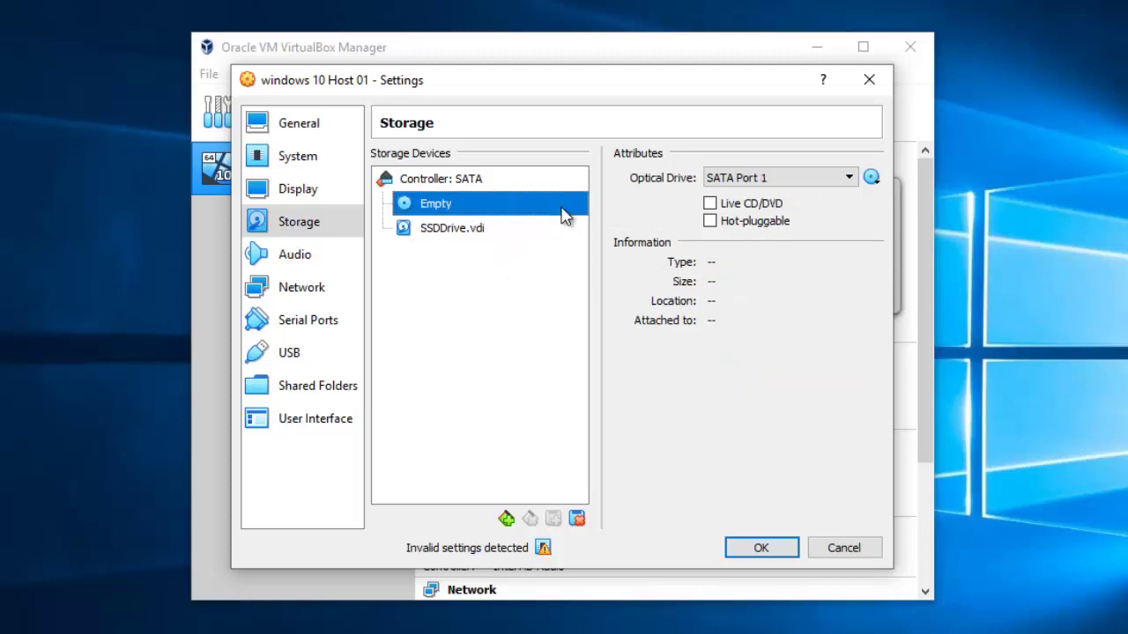
left_click(451, 228)
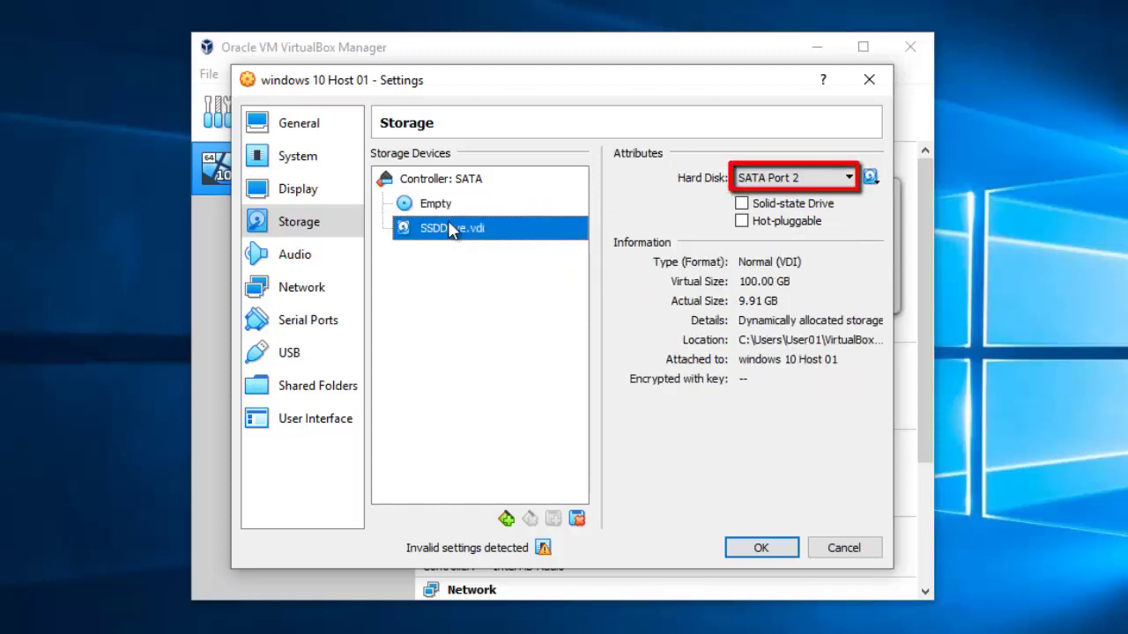
left_click(847, 178)
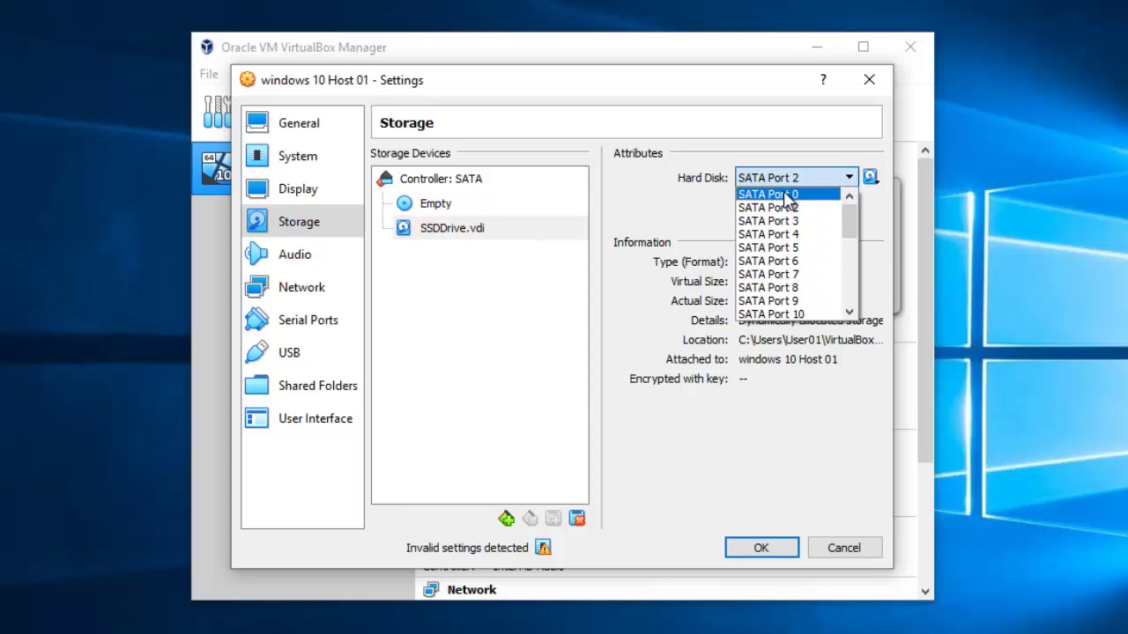
left_click(785, 196)
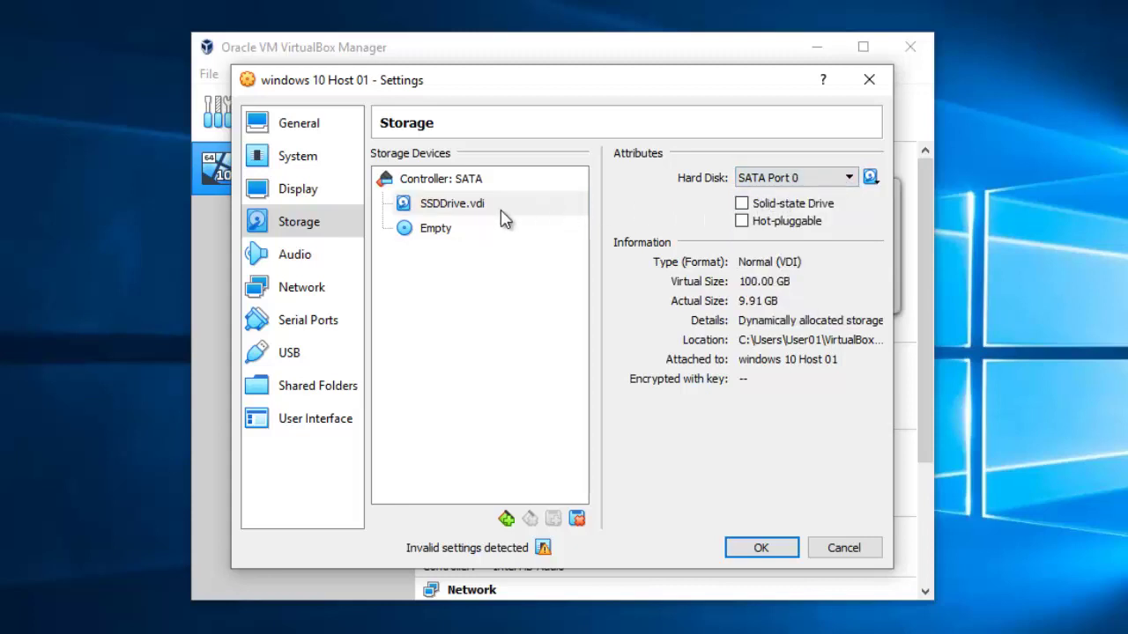
left_click(763, 549)
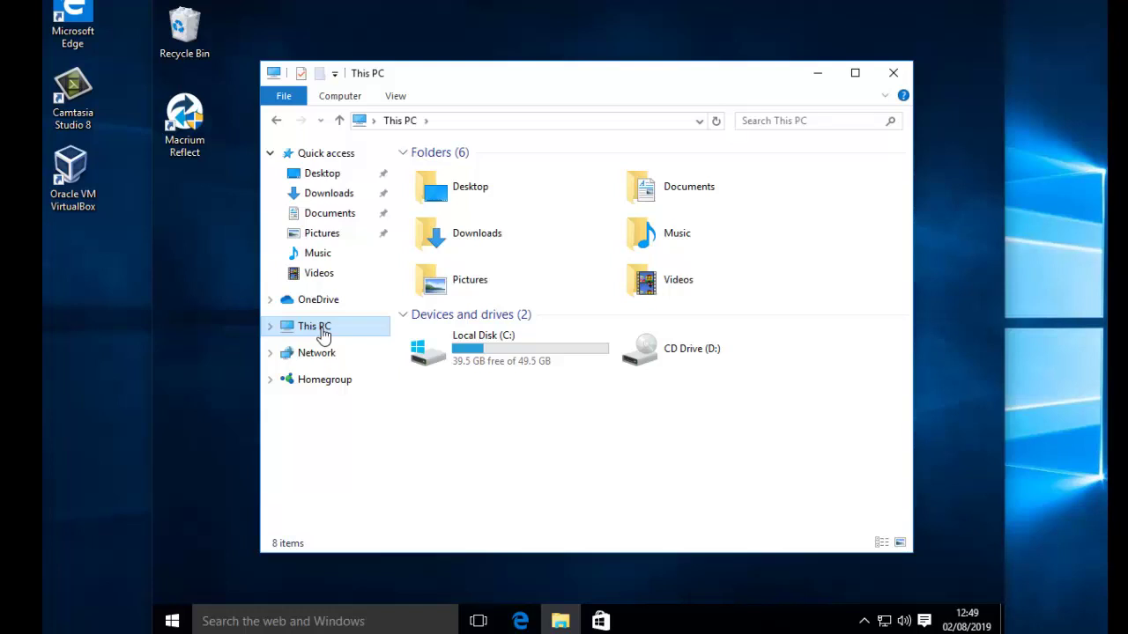
Search for 'disk management' and open Create and format hard disk partitions.
left_click(237, 619)
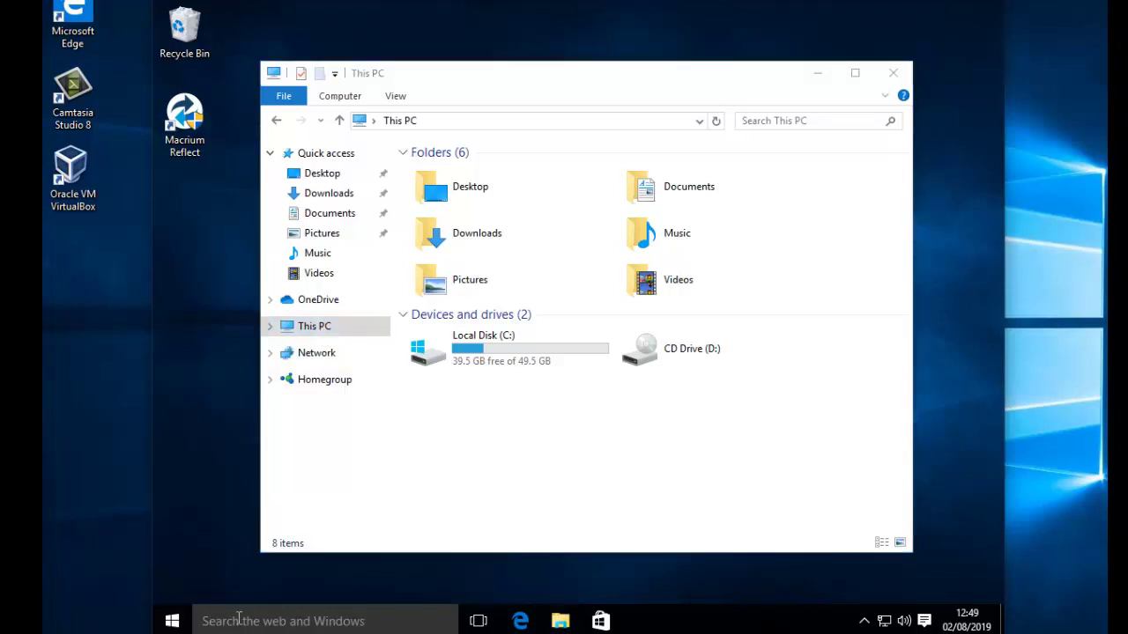
type("disk ma")
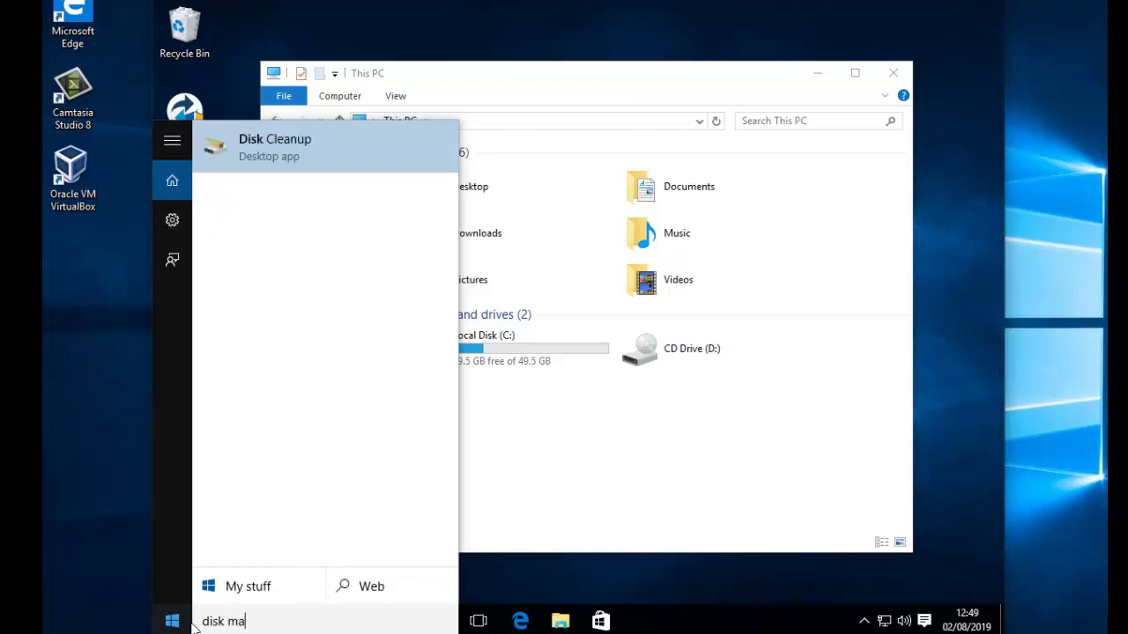
type("nagement")
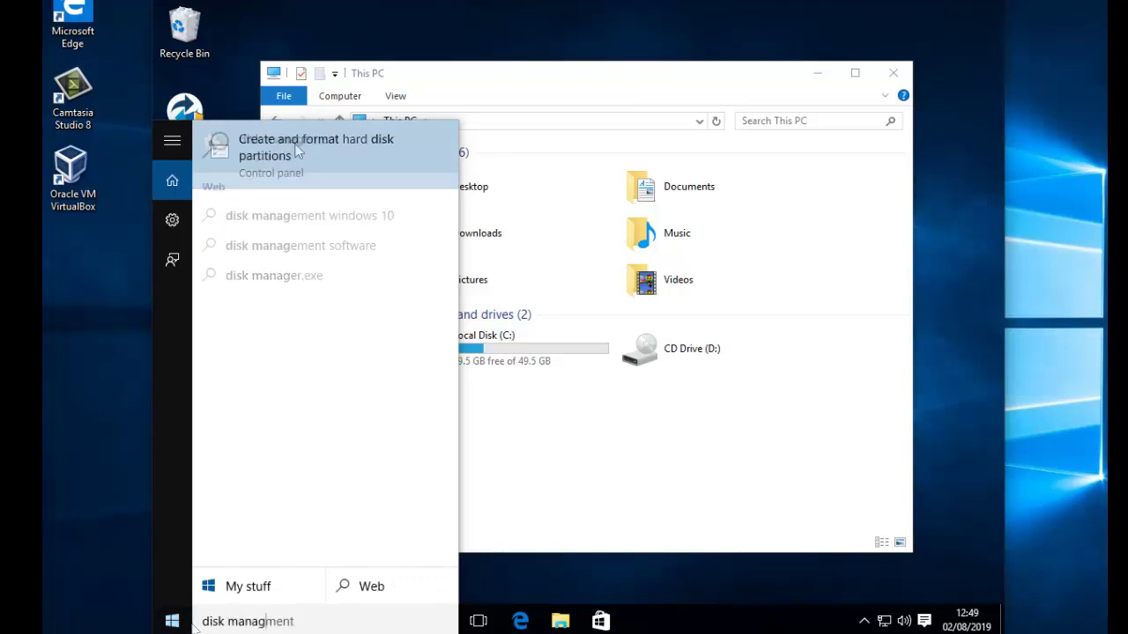
left_click(297, 152)
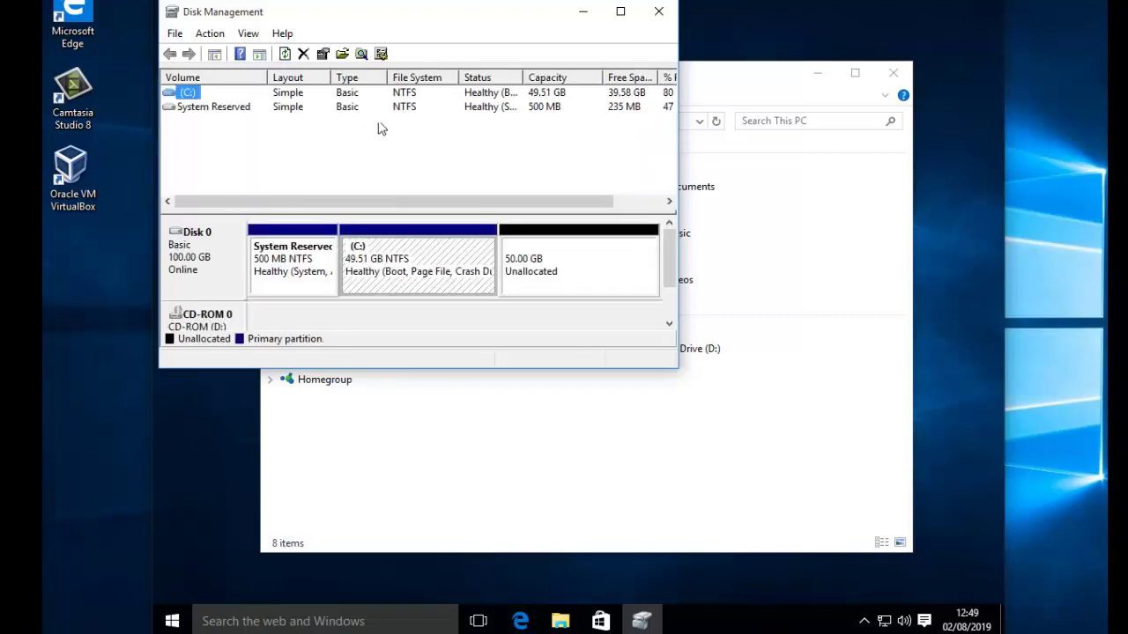
Maximize Disk Management, select the 49.51 GB C: partition and show Action > All Tasks.
left_click(620, 11)
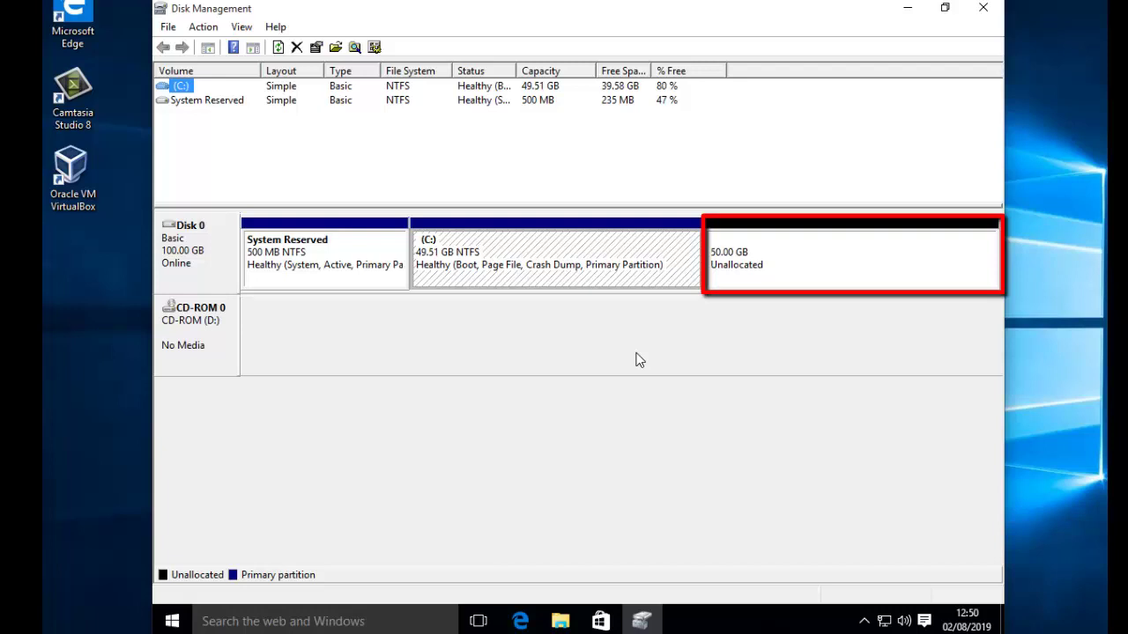
left_click(519, 279)
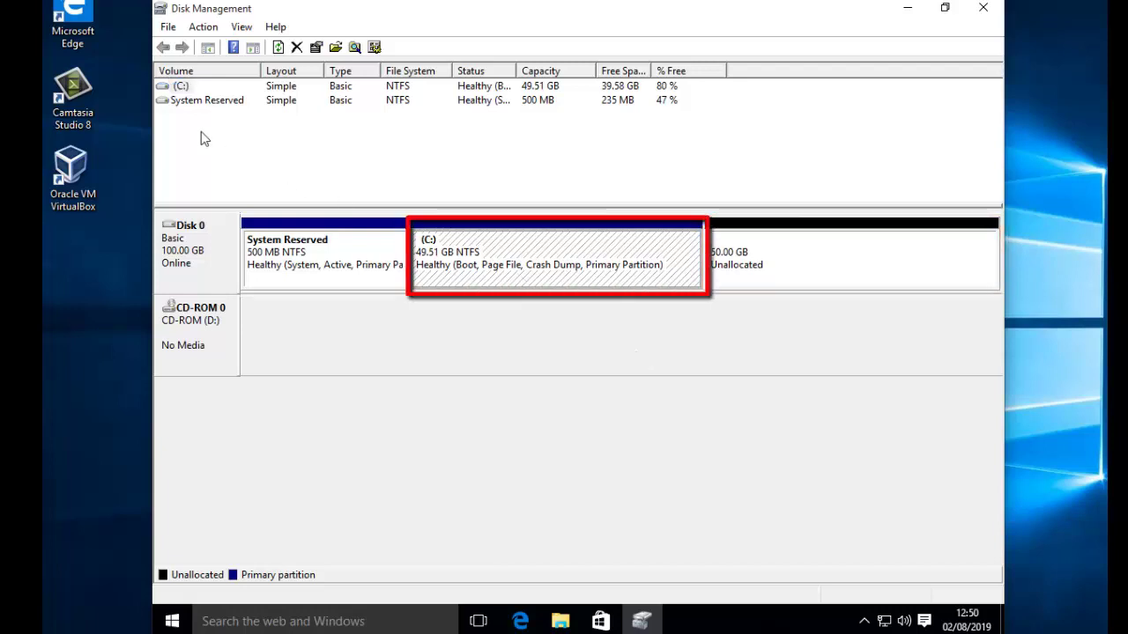
left_click(201, 27)
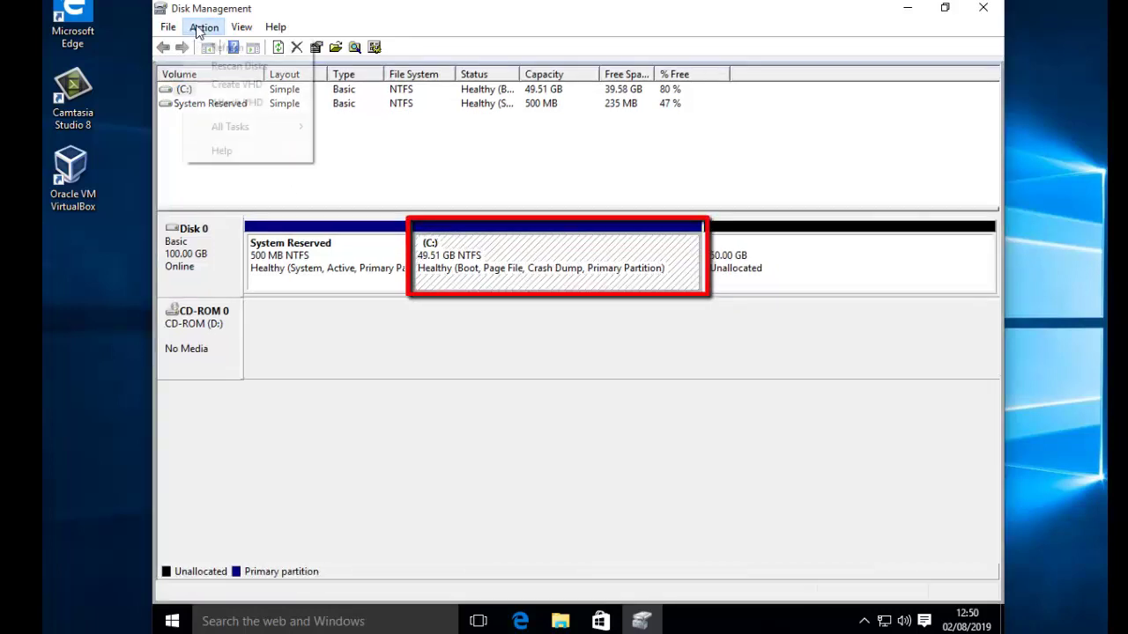
mouse_move(223, 125)
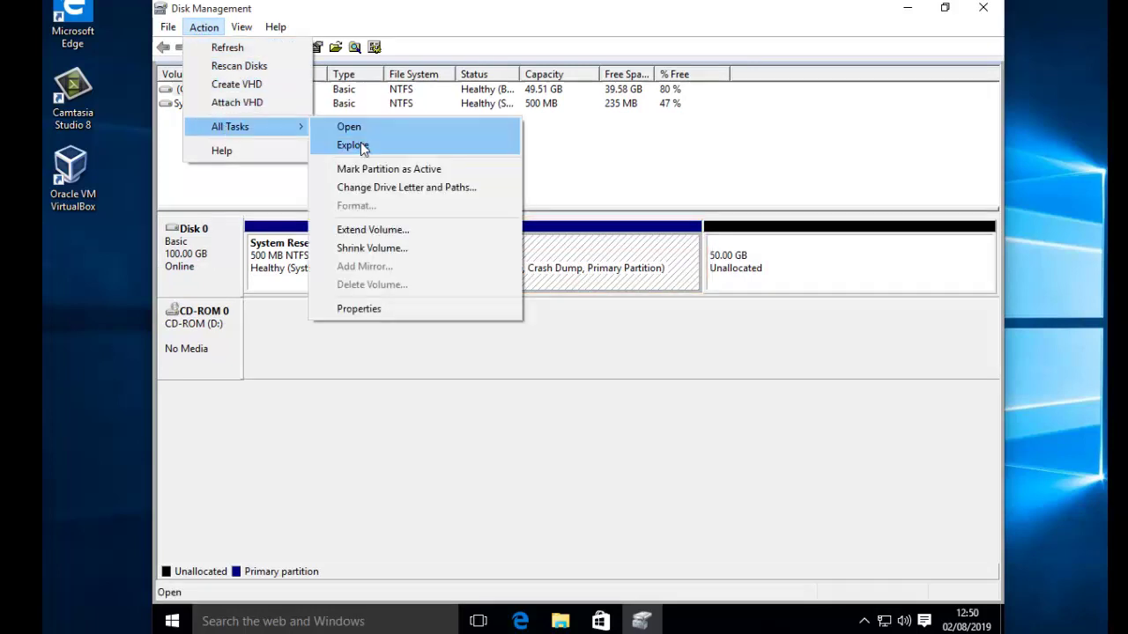
Extend C: by all 51199 MB of unallocated space so it spans 99.51 GB.
left_click(345, 231)
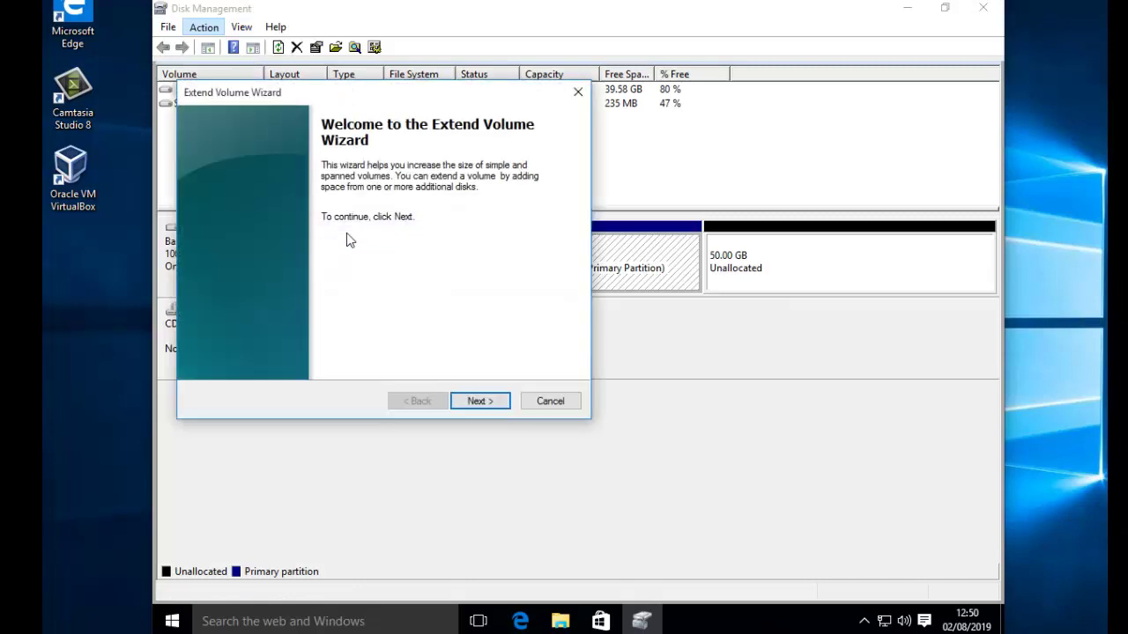
left_click(476, 407)
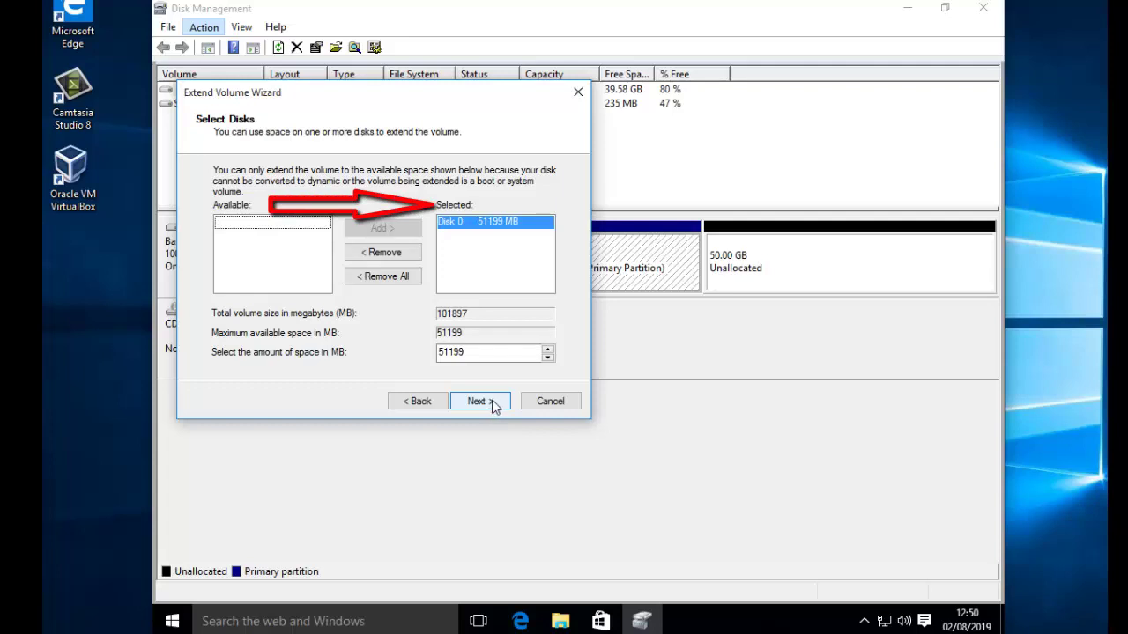
left_click(479, 400)
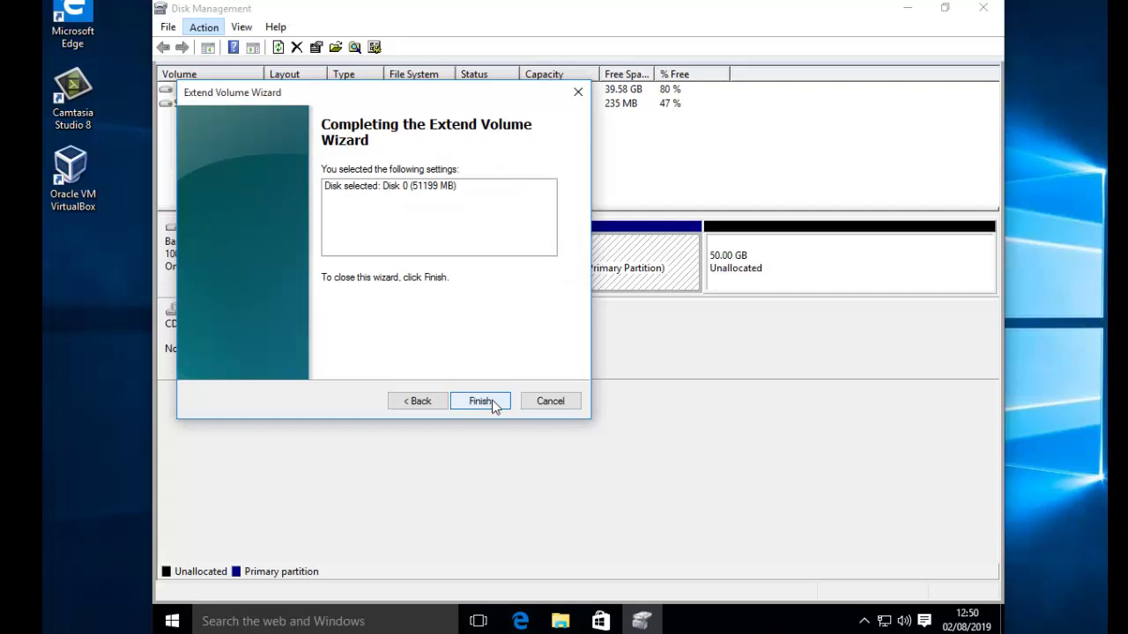
left_click(482, 402)
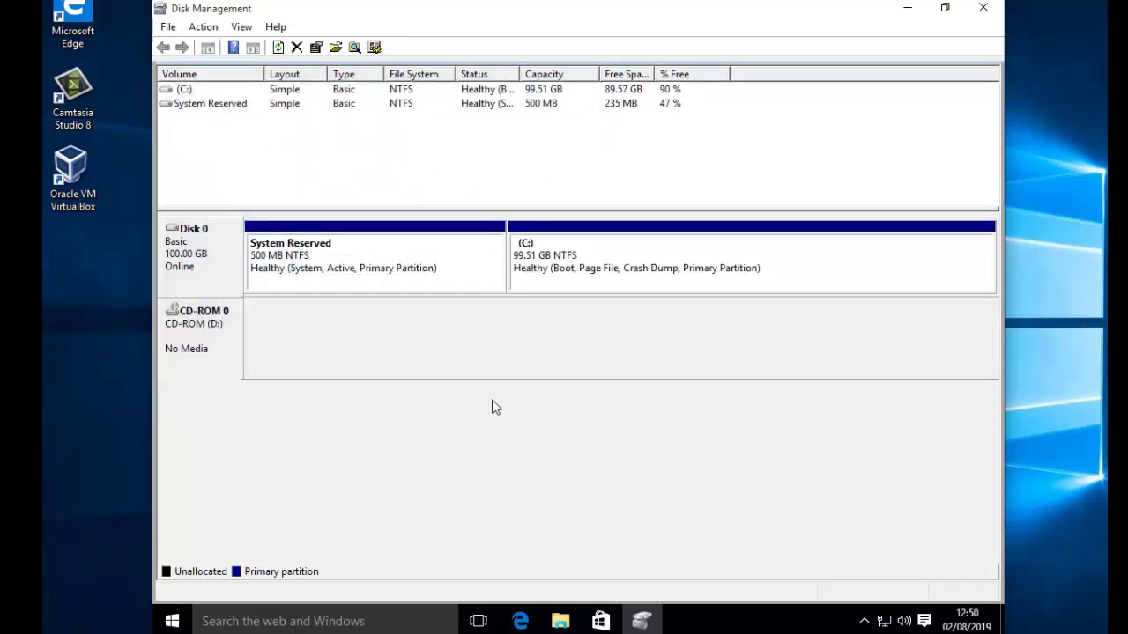